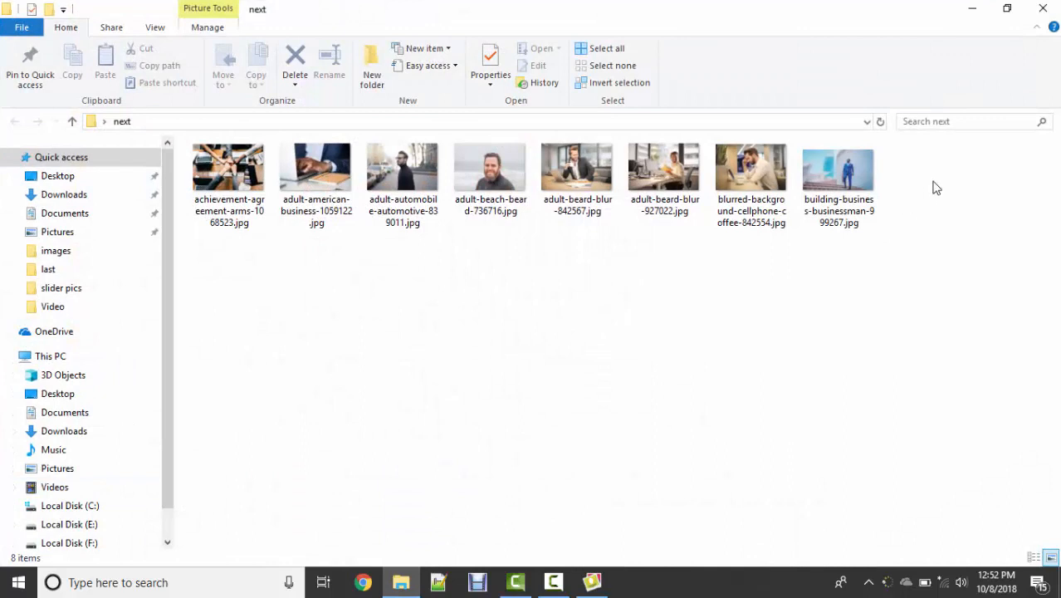
# Step: Copy the last four images in the next folder and create a desktop folder named "slider in wows"
pyautogui.moveTo(933, 181); pyautogui.dragTo(561, 168)
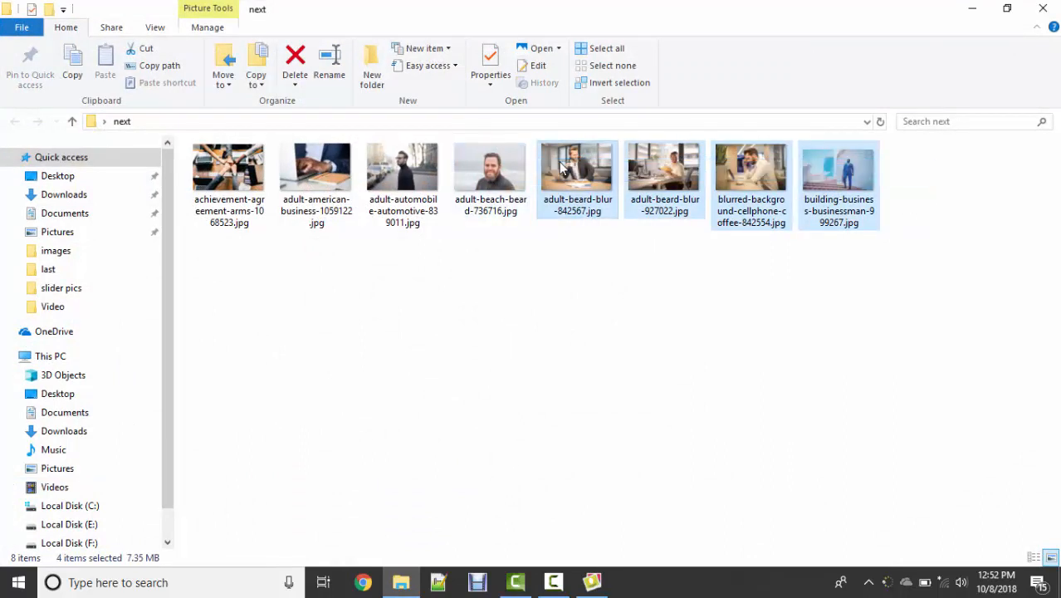
pyautogui.click(971, 9)
pyautogui.hotkey('ctrl', 'shift', 'n')
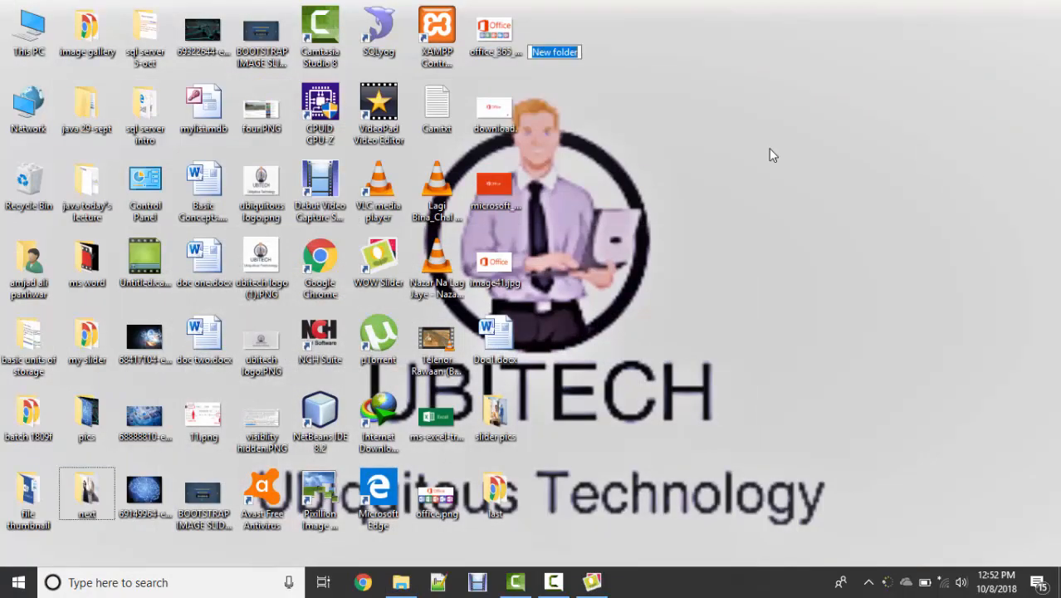
pyautogui.write('thi')
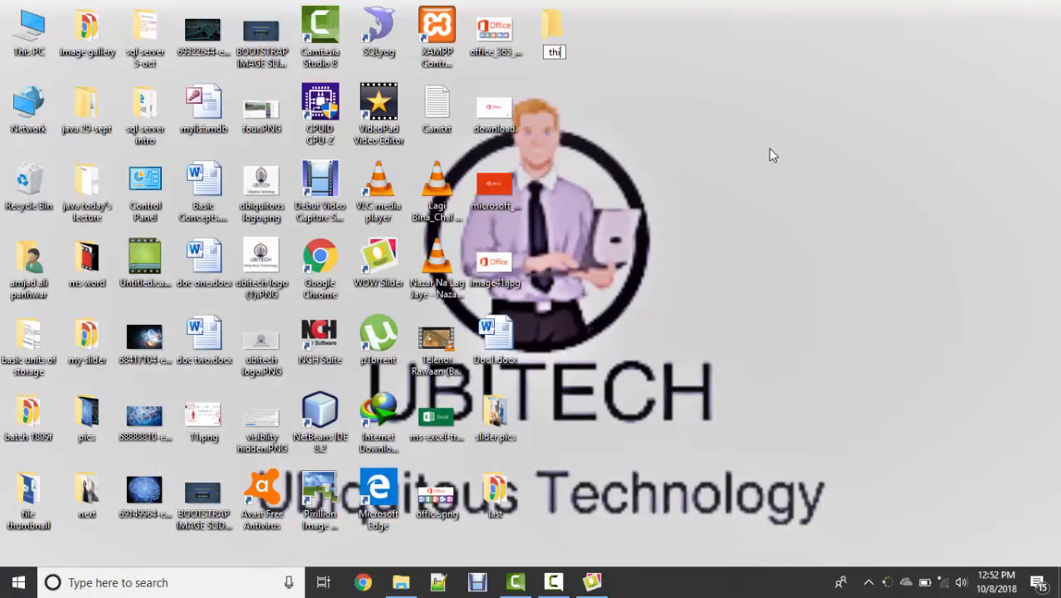
pyautogui.write('slider in wows')
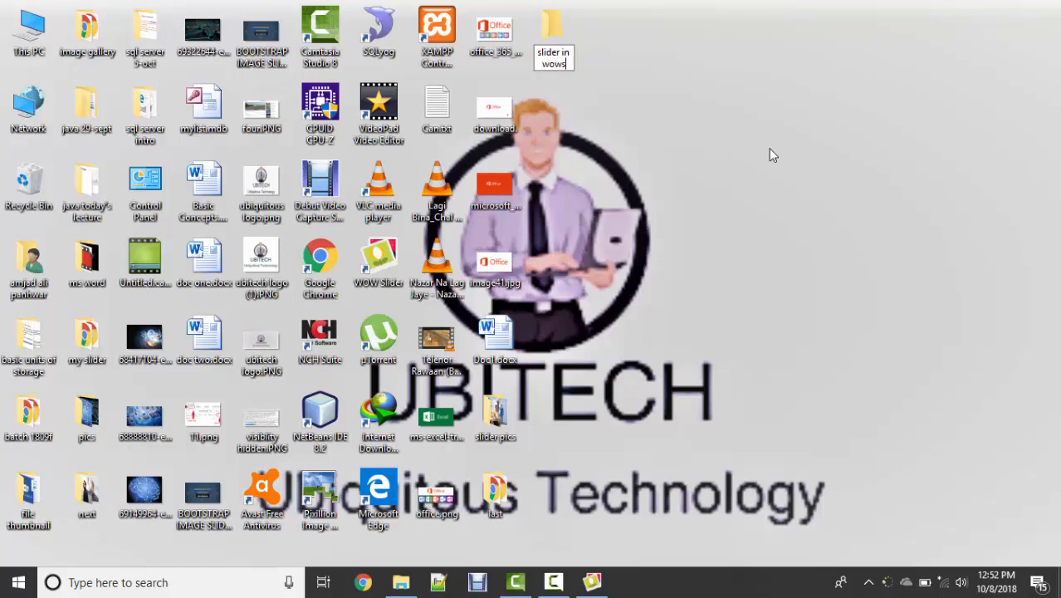
pyautogui.press('Return')
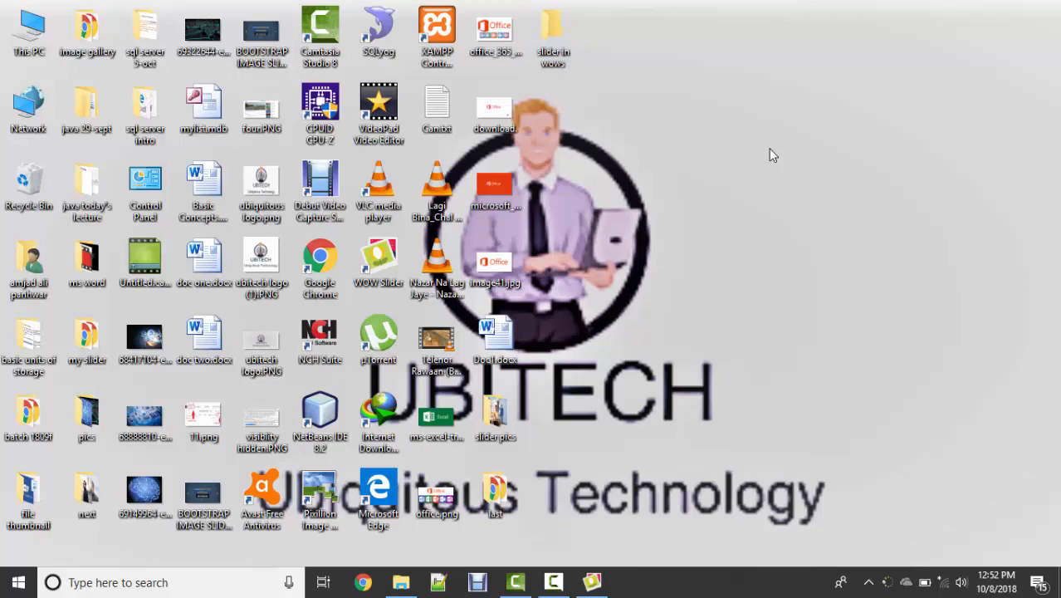
# Step: Paste the copied images into the "slider in wows" folder and display them as large icons
pyautogui.press('Return')
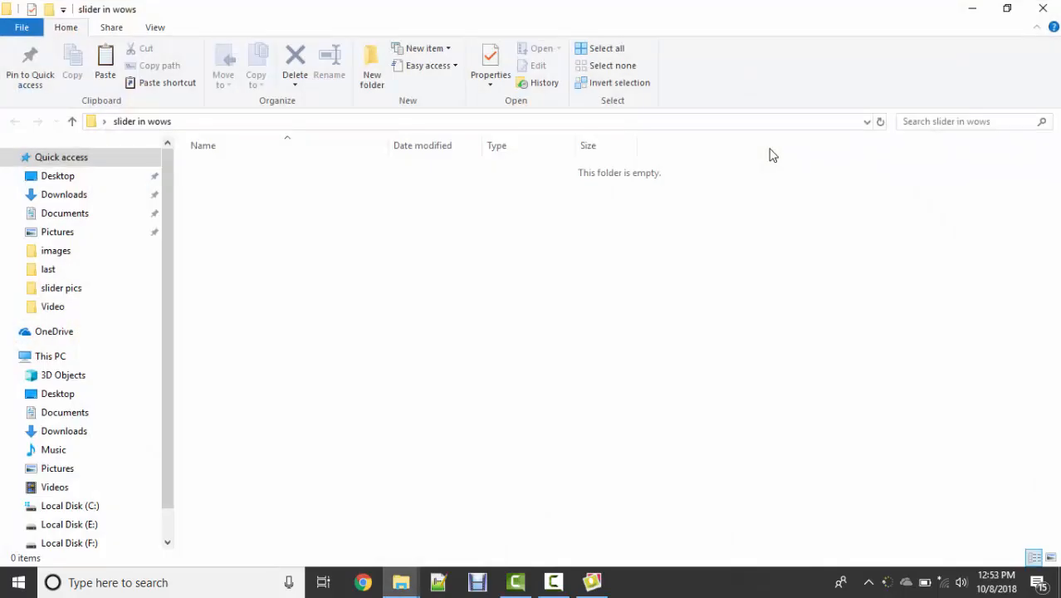
pyautogui.hotkey('ctrl', 'v')
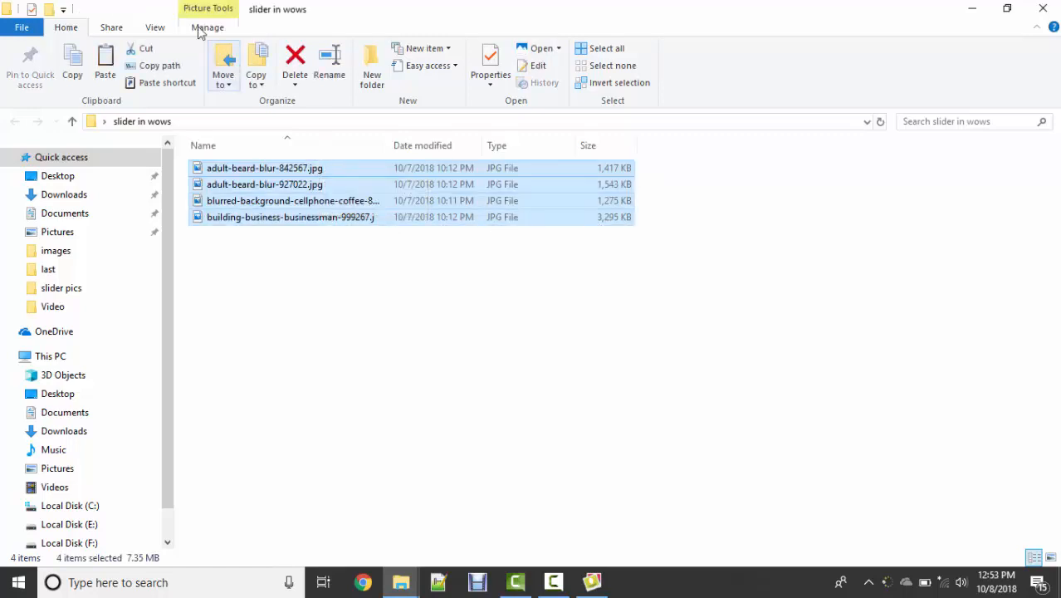
pyautogui.click(155, 26)
pyautogui.click(342, 50)
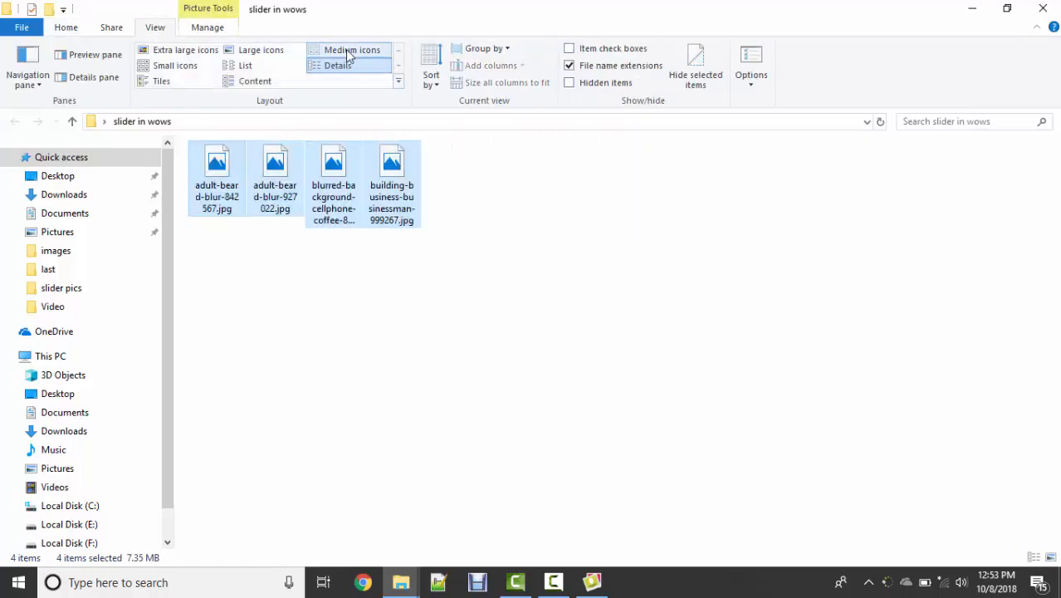
pyautogui.click(265, 50)
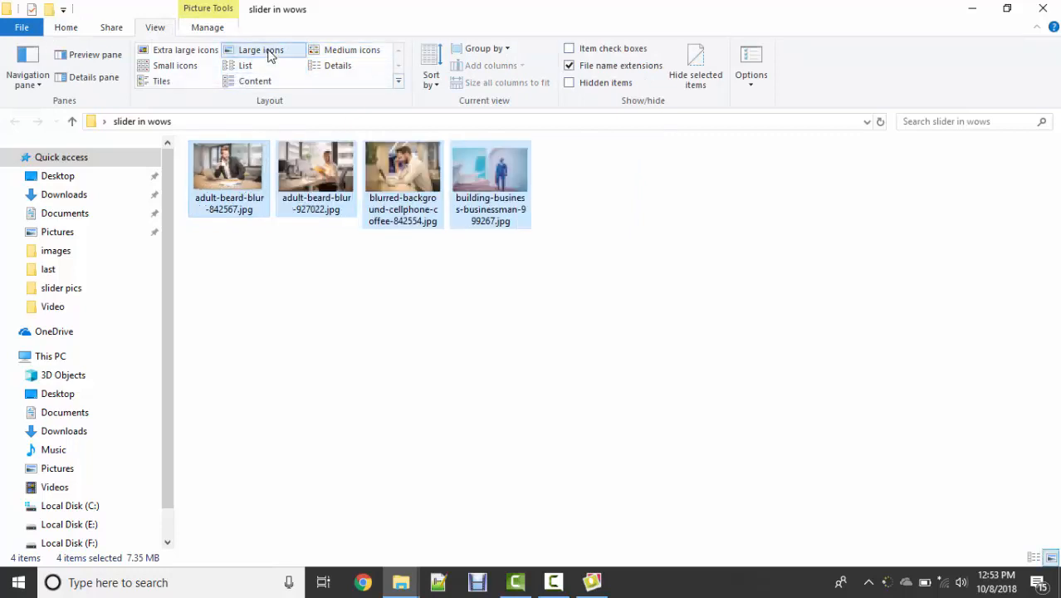
# Step: Rename adult-beard-blur-842567.jpg in the "slider in wows" folder as pic1.jpg
pyautogui.click(232, 208)
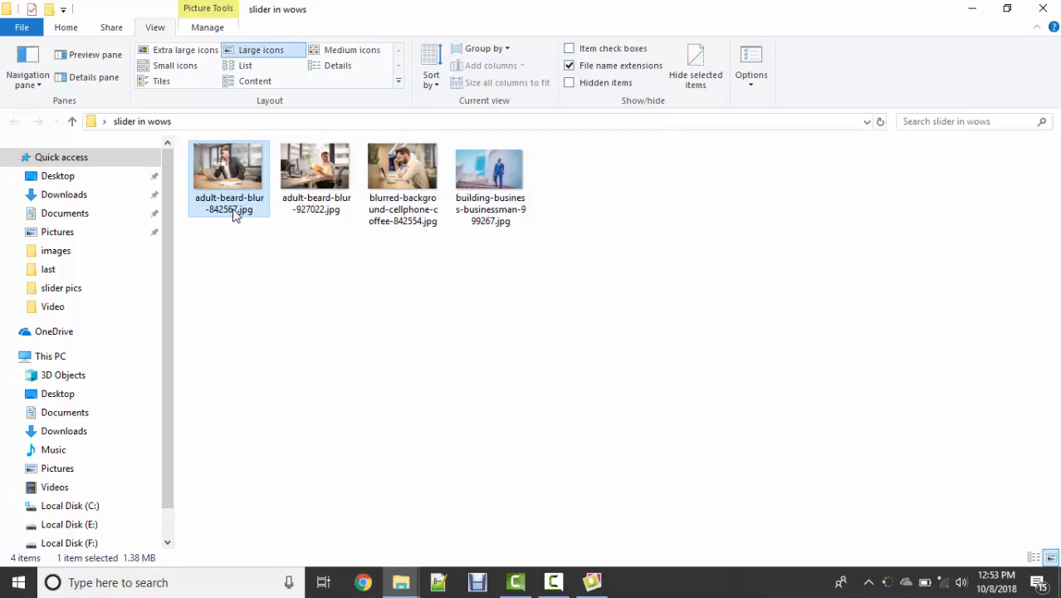
pyautogui.click(233, 209)
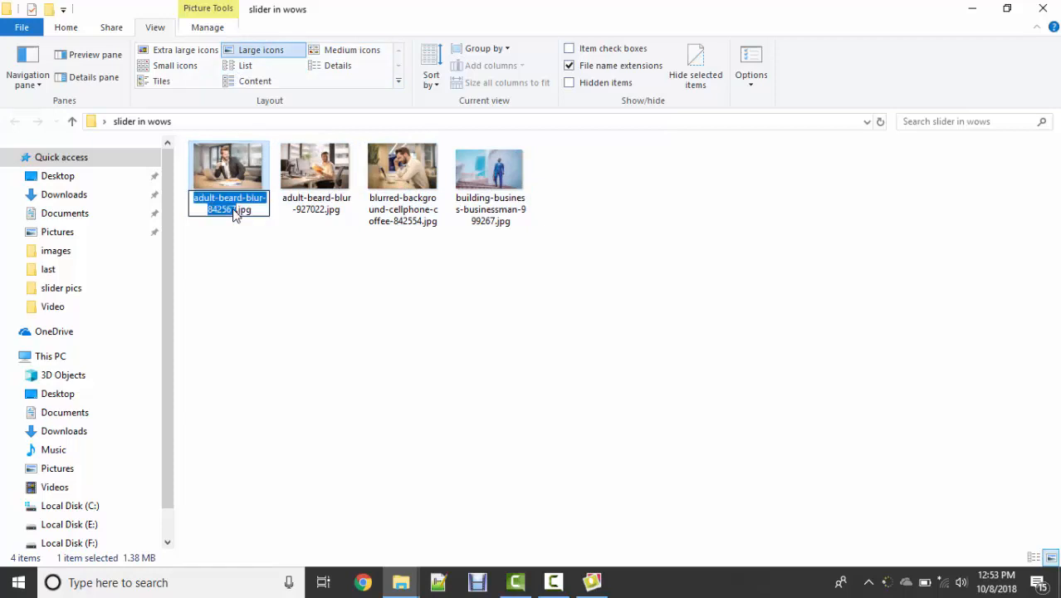
pyautogui.press('BackSpace')
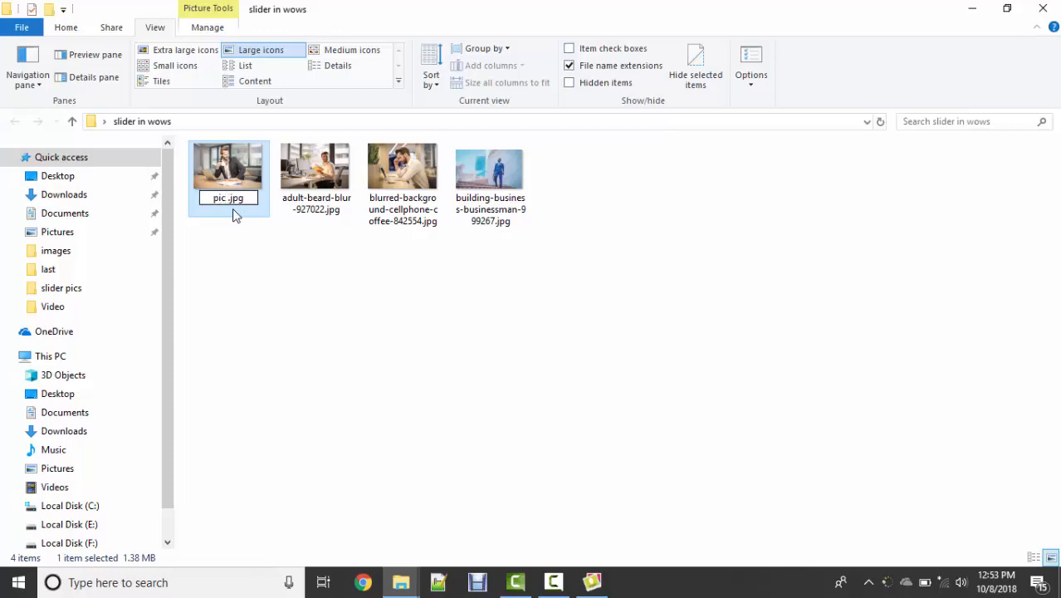
pyautogui.write('1')
pyautogui.press('BackSpace')
pyautogui.press('BackSpace')
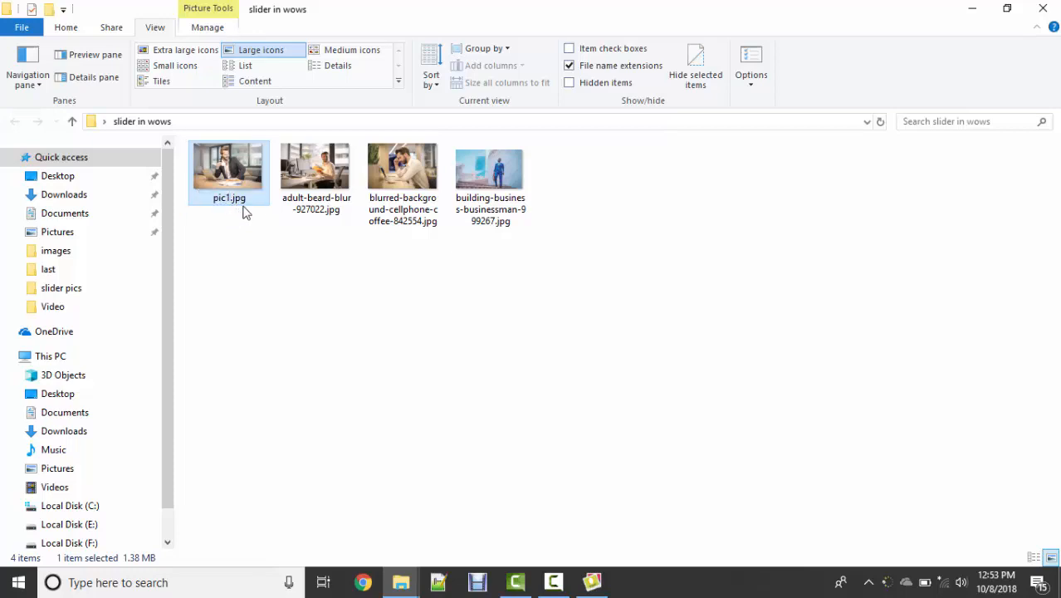
# Step: Rename adult-beard-blur-927022.jpg as pic2.jpg
pyautogui.click(316, 204)
pyautogui.click(317, 205)
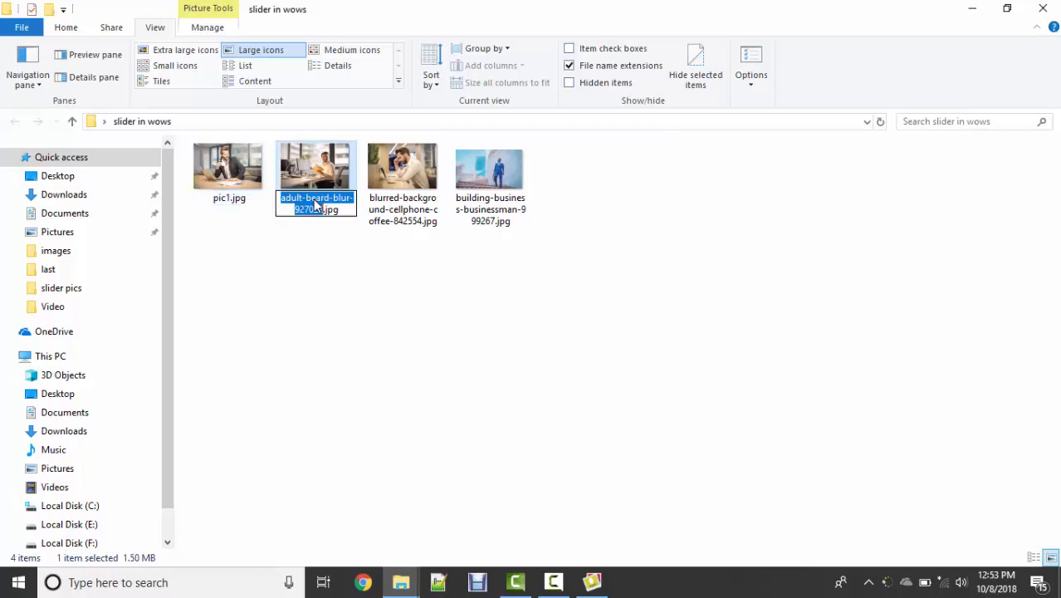
pyautogui.write('pic')
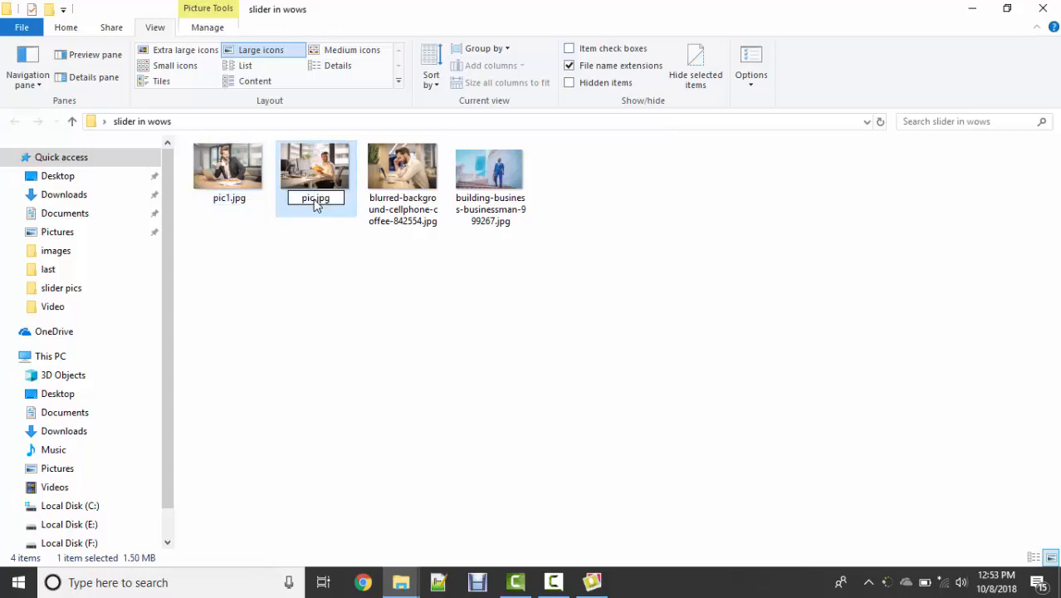
pyautogui.write('2')
pyautogui.press('Return')
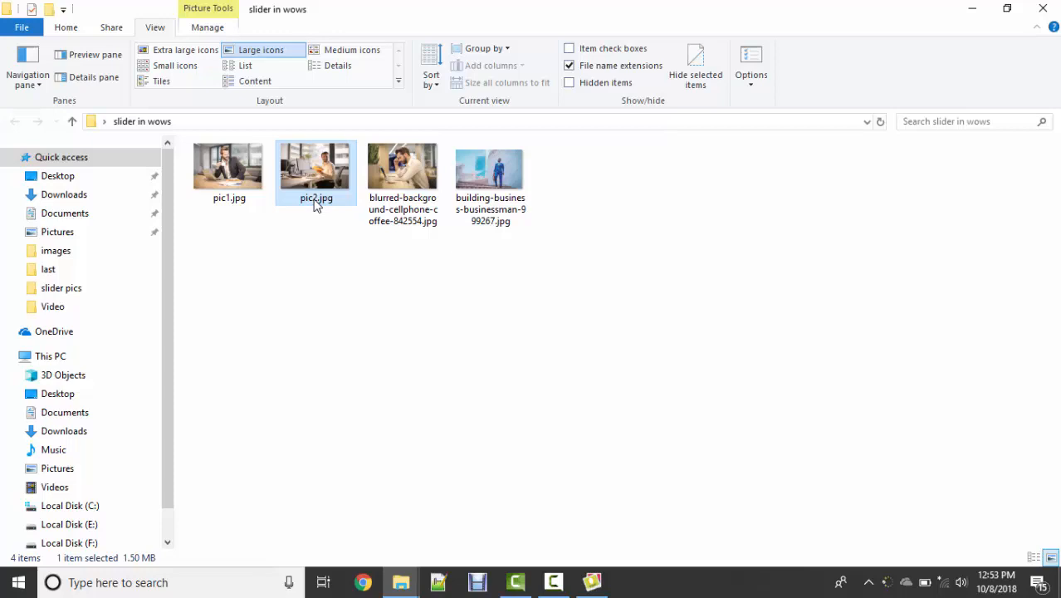
# Step: Rename blurred-background-cellphone-coffee-842554.jpg as pic3.jpg
pyautogui.click(405, 208)
pyautogui.click(405, 208)
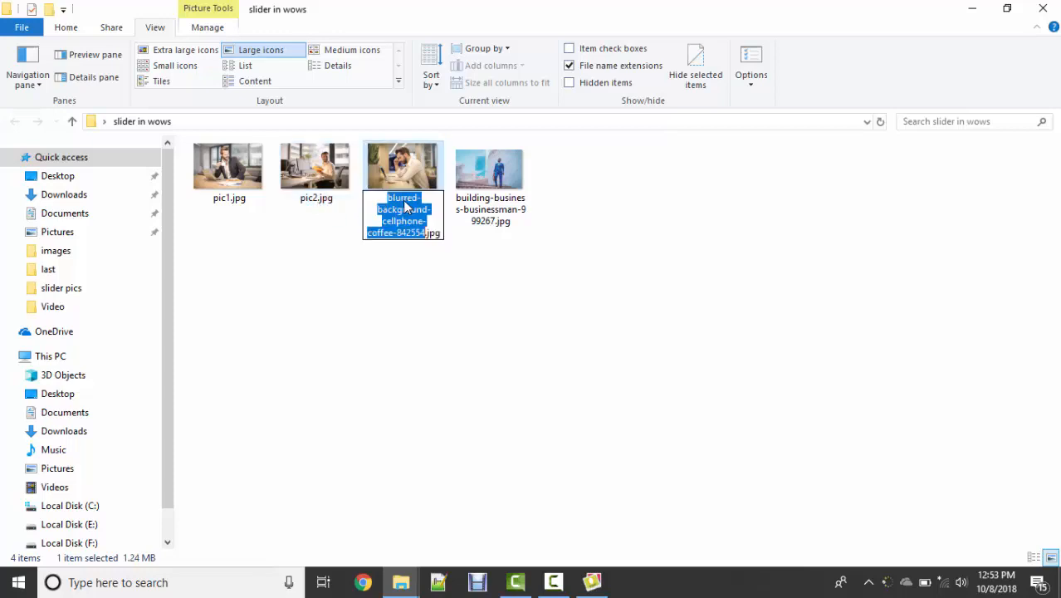
pyautogui.write('pic3')
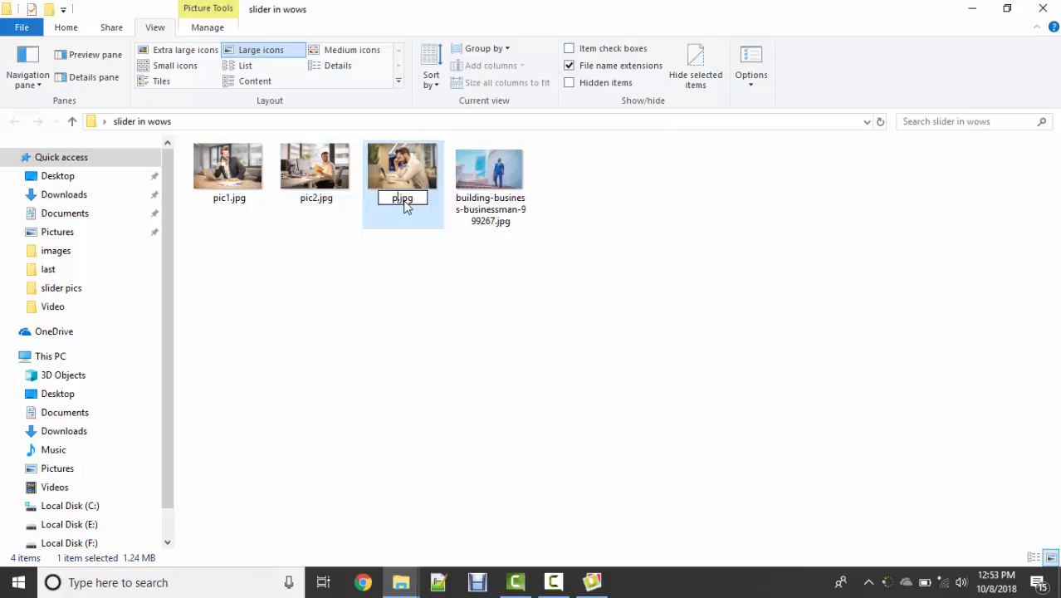
pyautogui.press('Return')
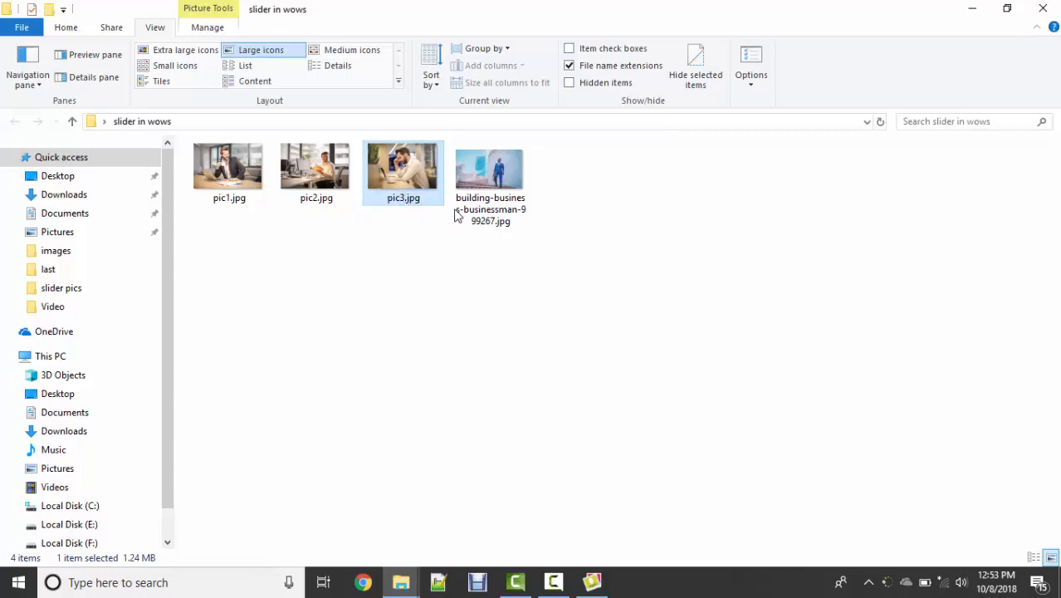
# Step: Rename building-business-businessman-999267.jpg as pic4.jpg
pyautogui.click(491, 217)
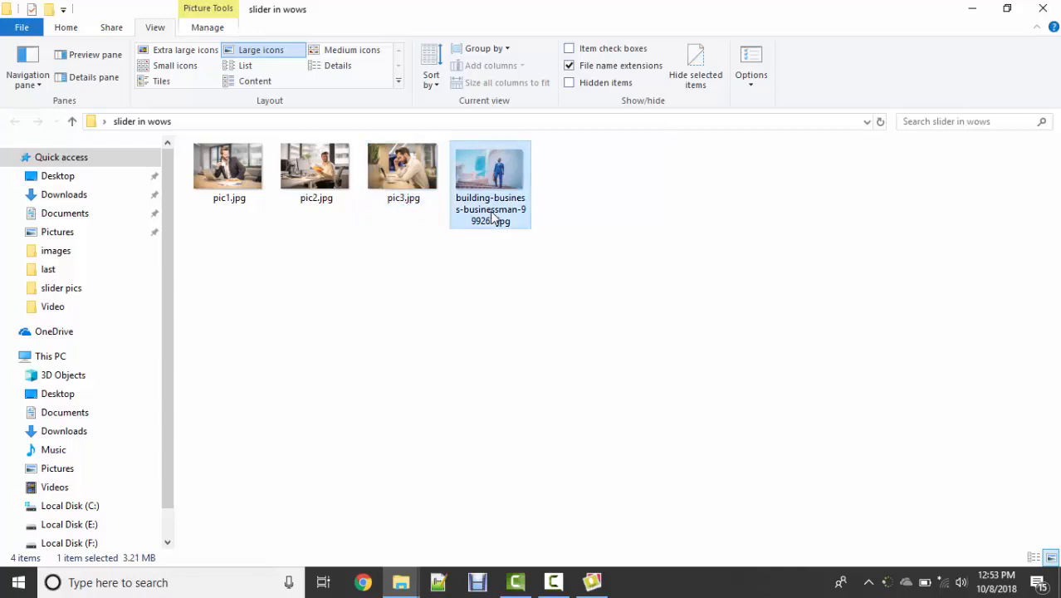
pyautogui.click(490, 213)
pyautogui.write('pic4')
pyautogui.press('Return')
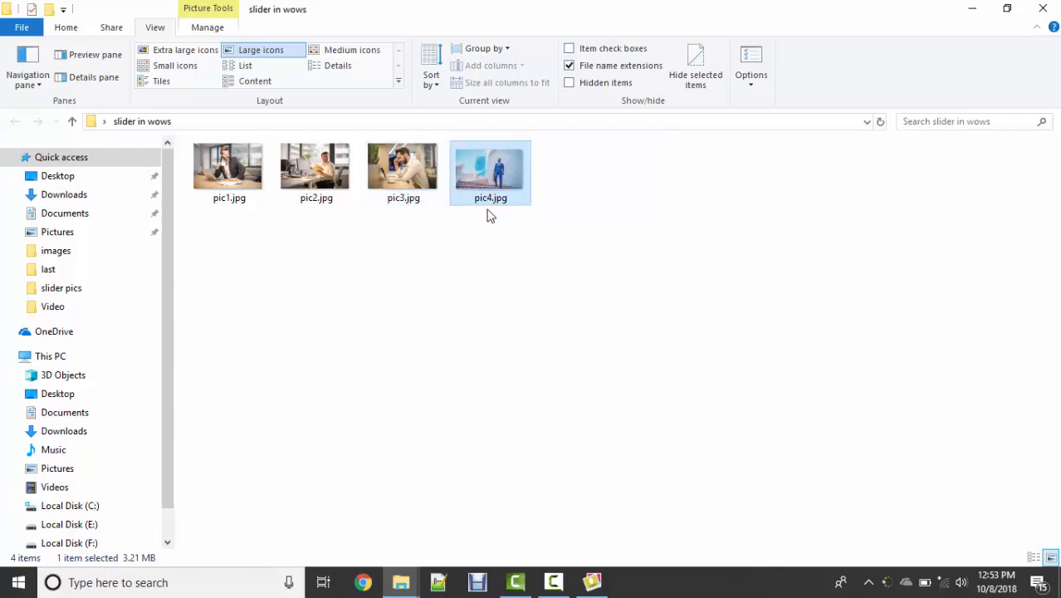
# Step: Open pic1.jpg for editing in Paint
pyautogui.click(222, 166)
pyautogui.rightClick(221, 166)
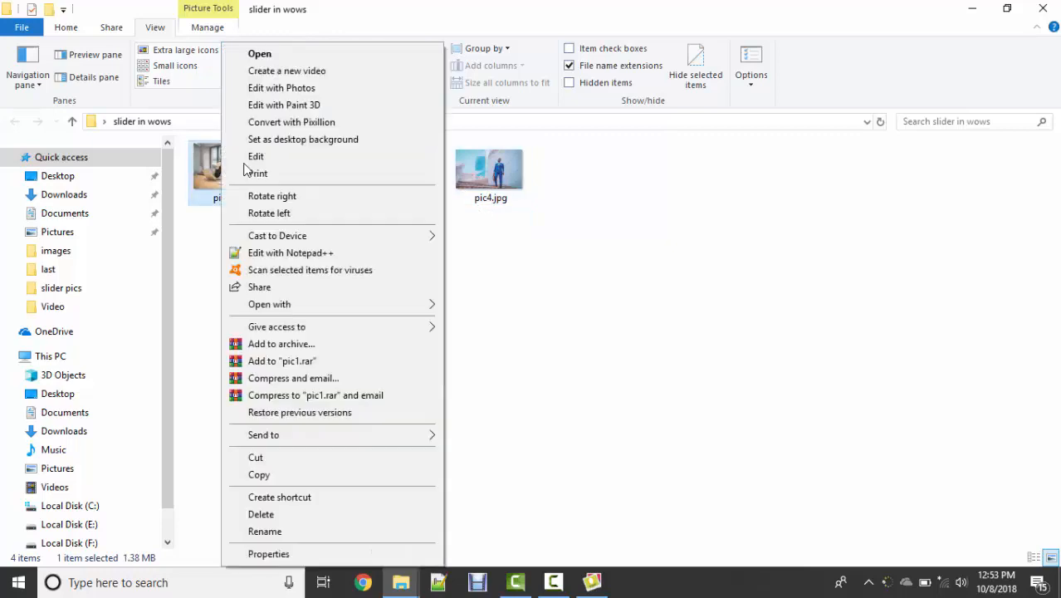
pyautogui.click(291, 157)
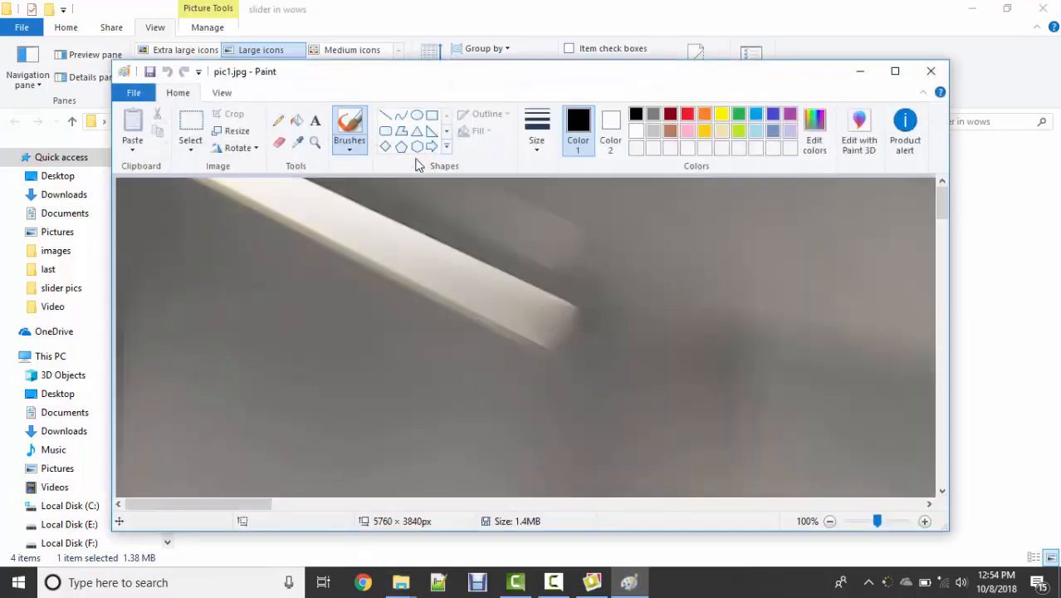
# Step: Resize pic1.jpg to 1000 pixels horizontal and 500 pixels vertical without maintaining the aspect ratio, and save and close it
pyautogui.click(234, 130)
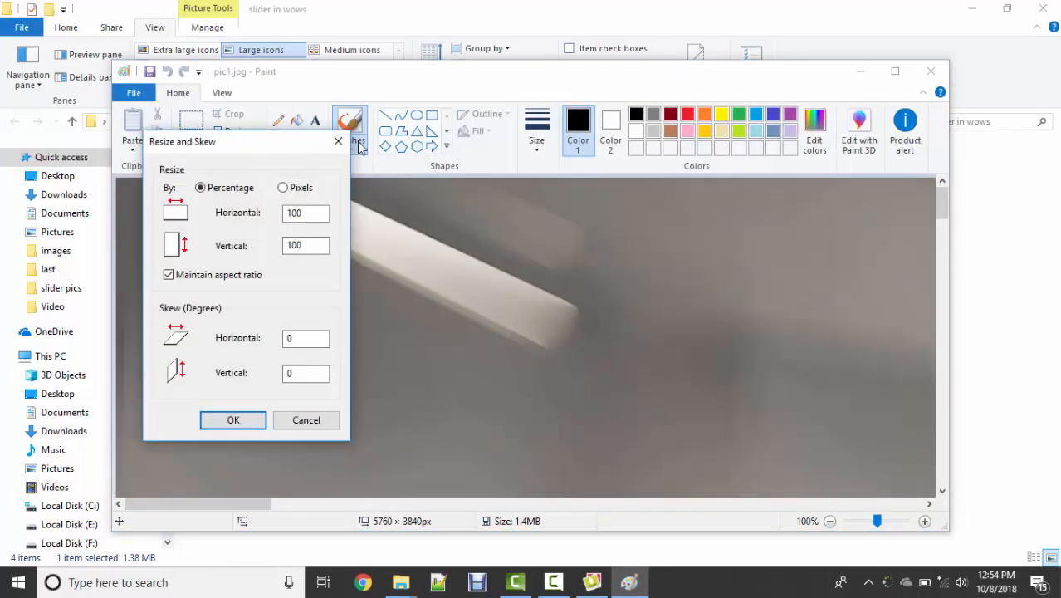
pyautogui.click(283, 188)
pyautogui.click(242, 189)
pyautogui.click(307, 189)
pyautogui.click(232, 282)
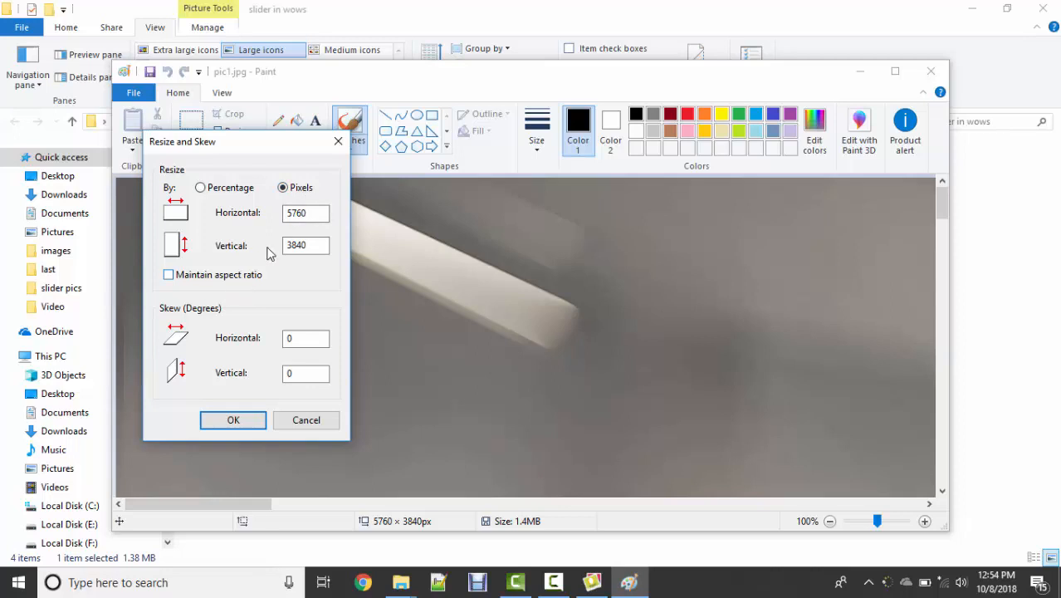
pyautogui.moveTo(322, 213); pyautogui.dragTo(265, 208)
pyautogui.write('1000')
pyautogui.moveTo(320, 243); pyautogui.dragTo(283, 244)
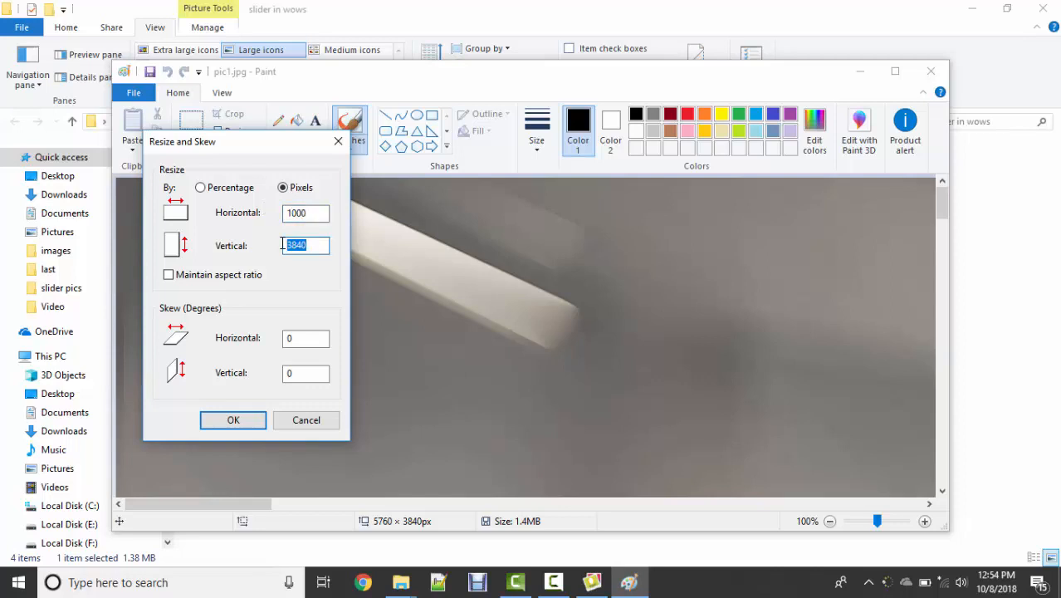
pyautogui.write('5000')
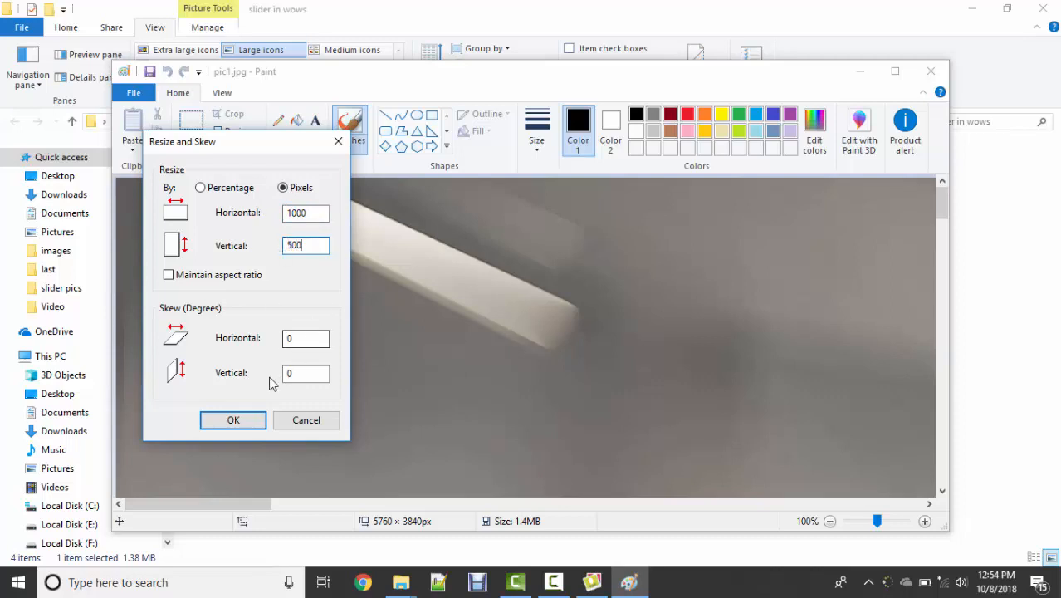
pyautogui.click(254, 421)
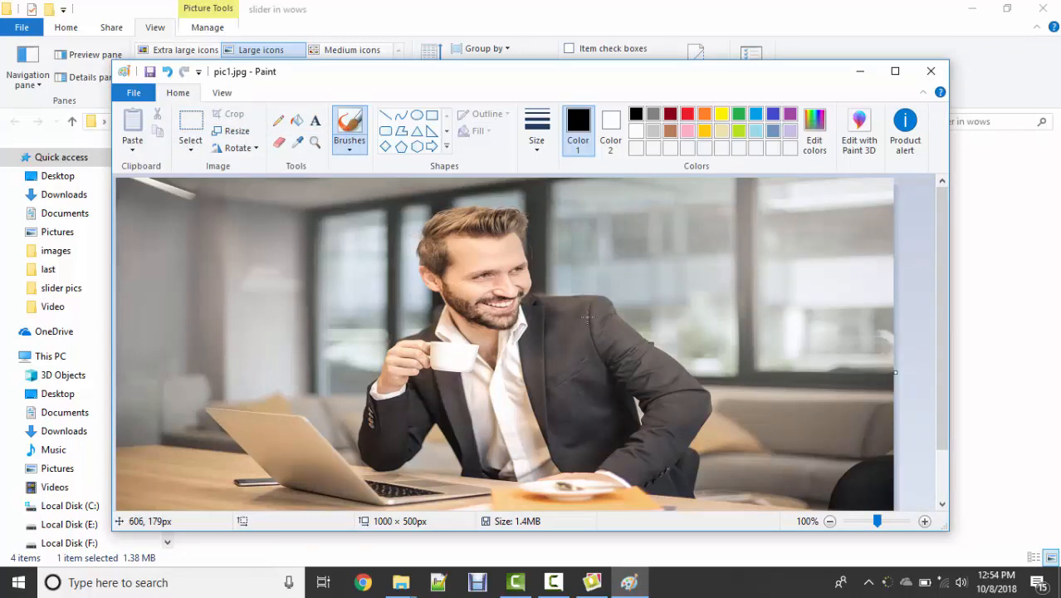
pyautogui.hotkey('ctrl', 's')
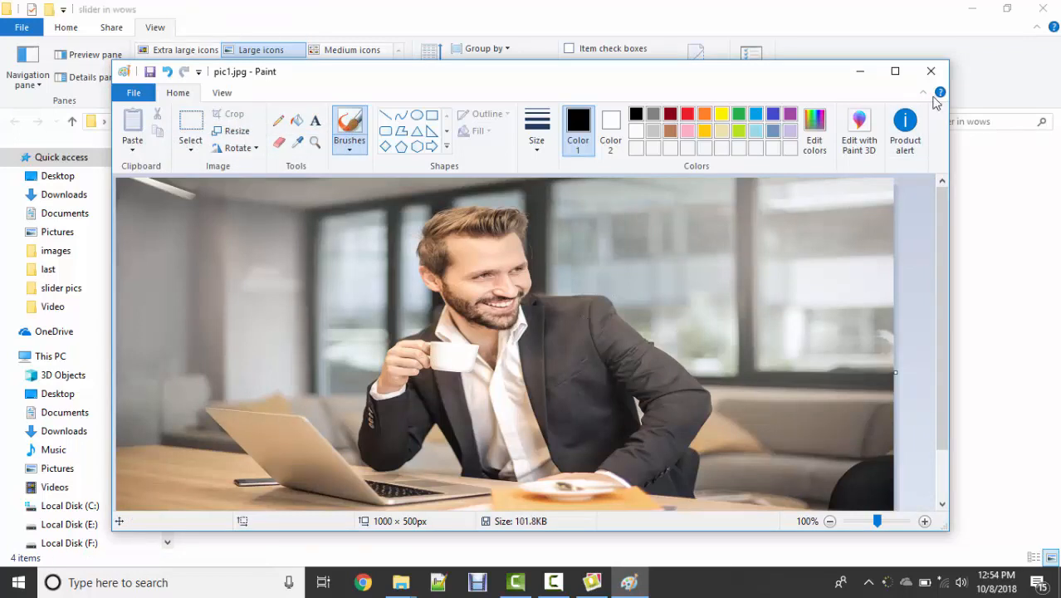
pyautogui.click(931, 71)
# Step: Open pic2.jpg for editing in Paint
pyautogui.click(315, 187)
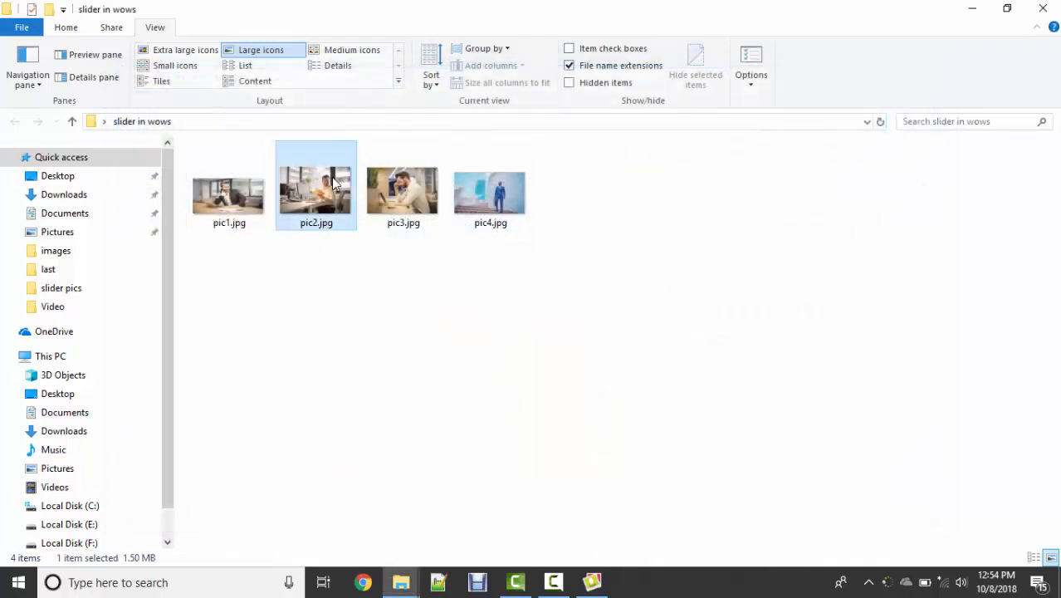
pyautogui.rightClick(332, 189)
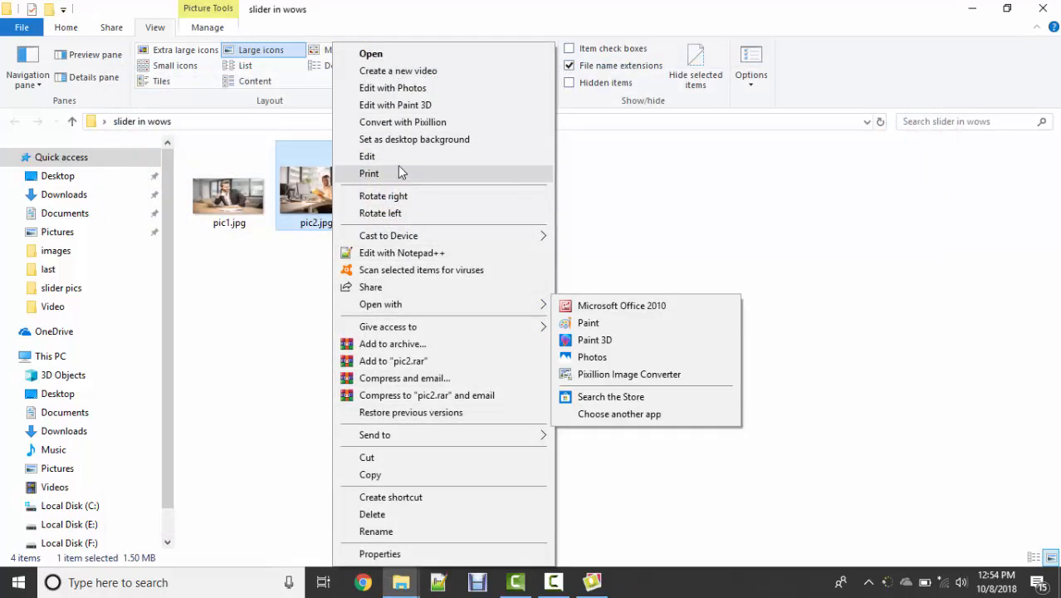
pyautogui.click(378, 157)
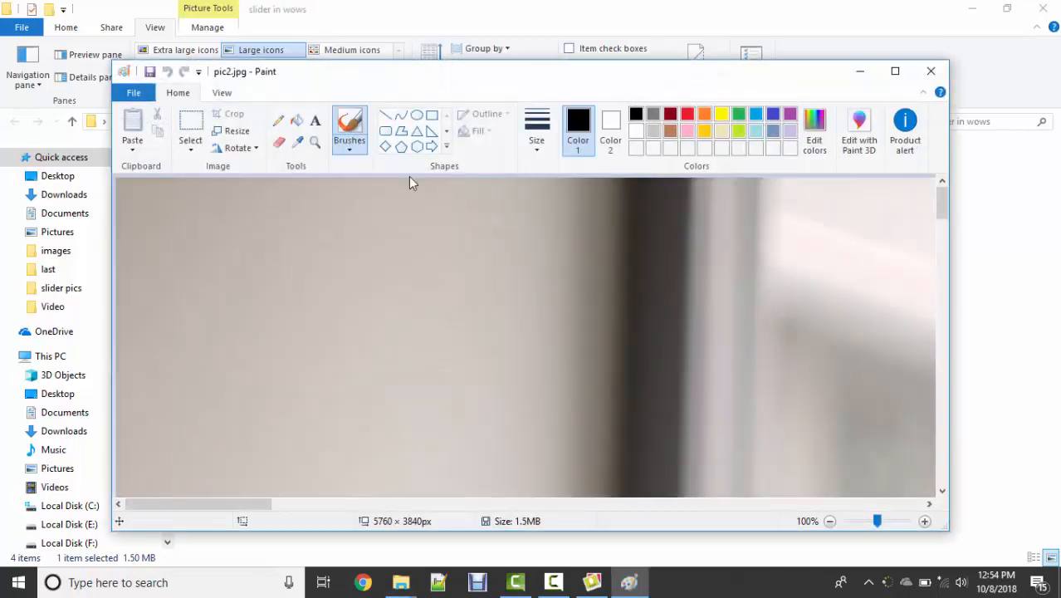
# Step: Resize pic2.jpg to 1000 pixels horizontal and 500 pixels vertical without maintaining the aspect ratio, and save and close it
pyautogui.click(237, 131)
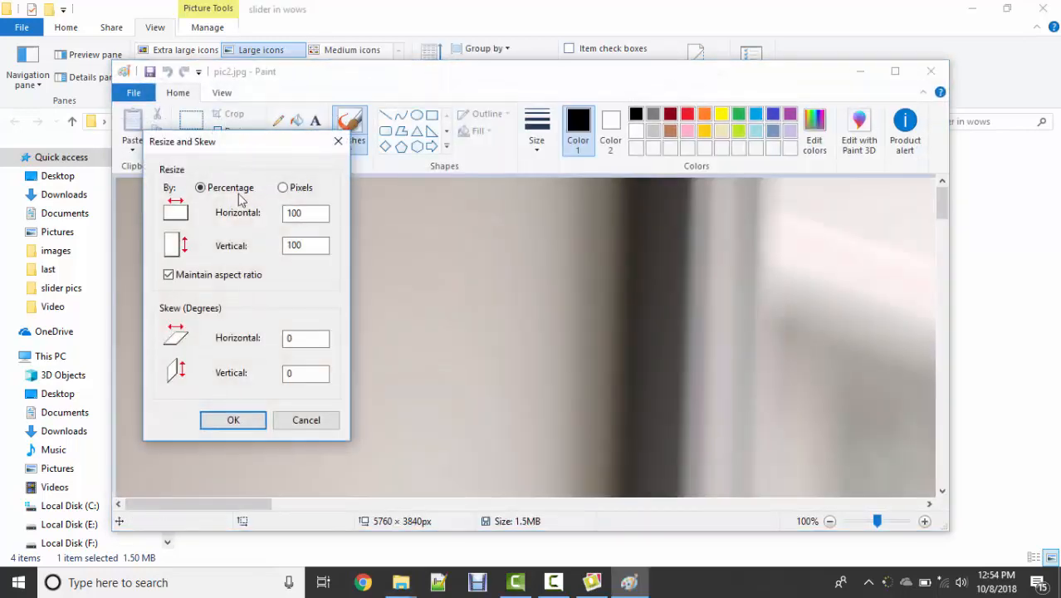
pyautogui.click(290, 188)
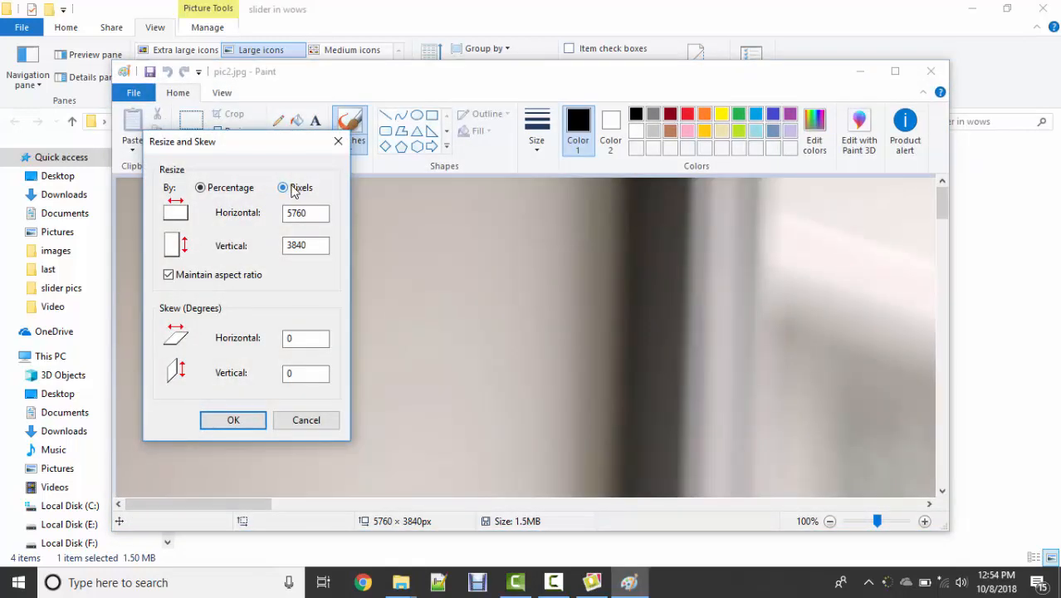
pyautogui.click(246, 275)
pyautogui.doubleClick(307, 213)
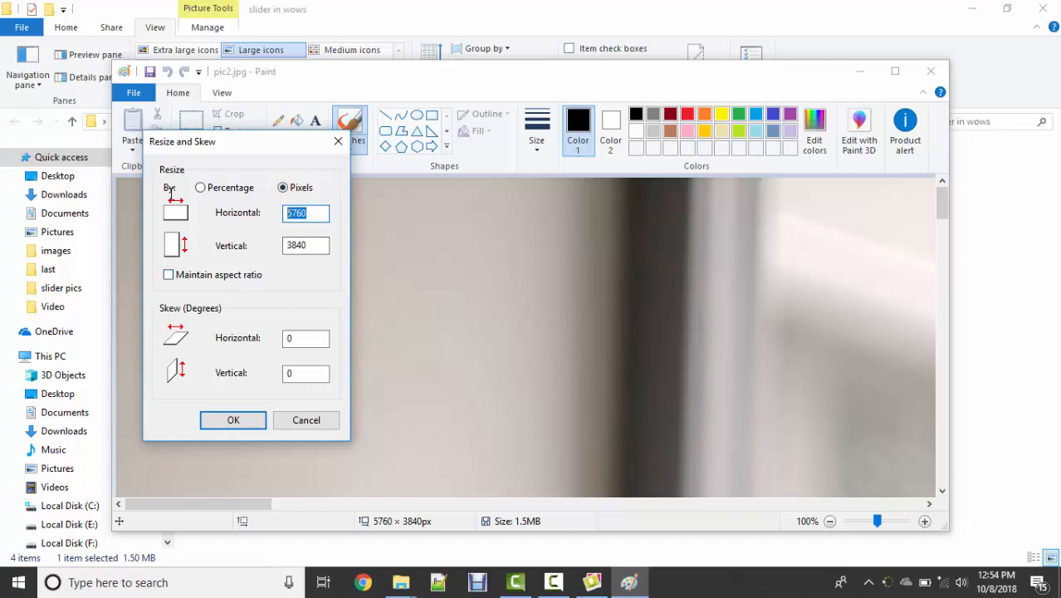
pyautogui.write('1000')
pyautogui.press('Tab')
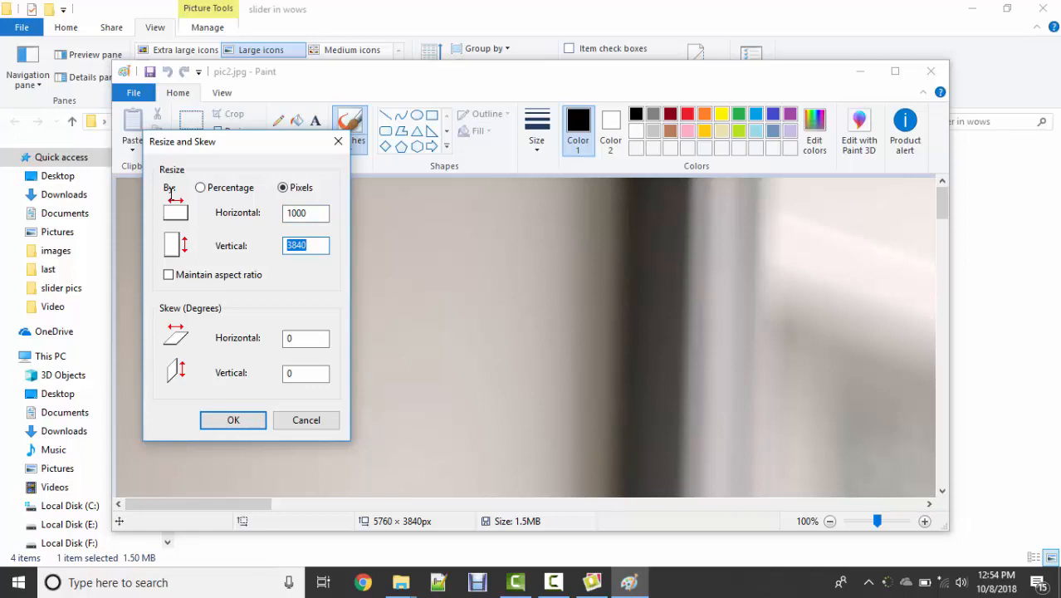
pyautogui.write('500')
pyautogui.click(234, 420)
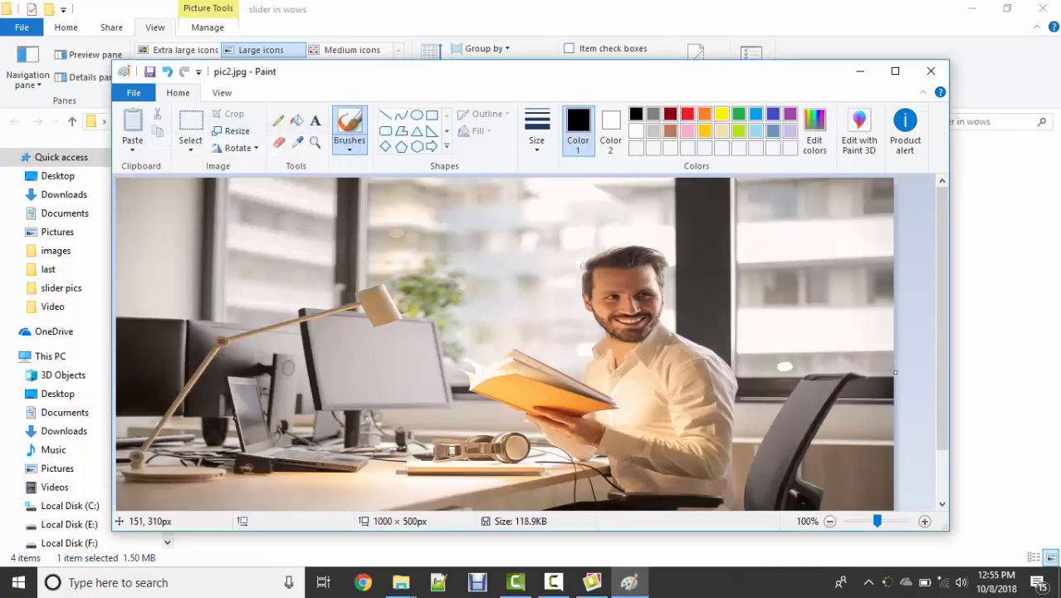
pyautogui.click(931, 71)
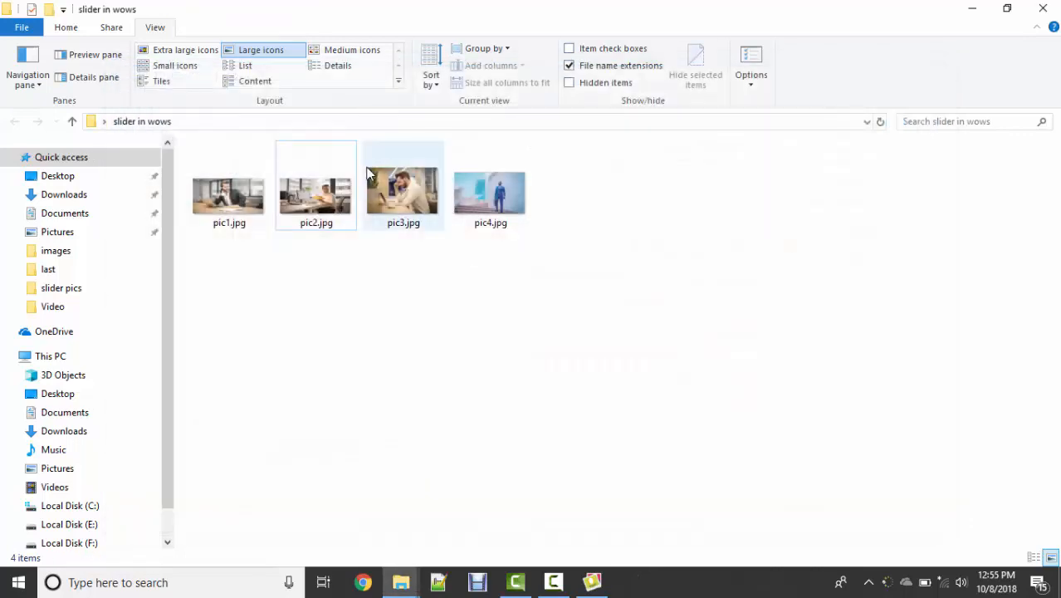
# Step: Edit pic3.jpg in Paint, resizing it to 1000 by 500 pixels without maintaining the aspect ratio, and save and close it
pyautogui.rightClick(406, 193)
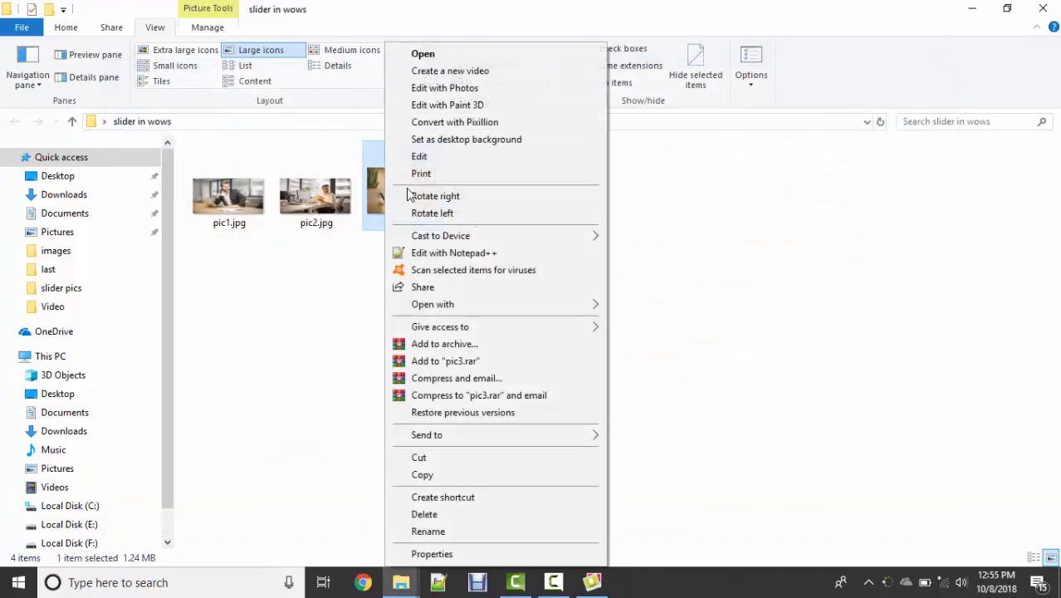
pyautogui.click(443, 155)
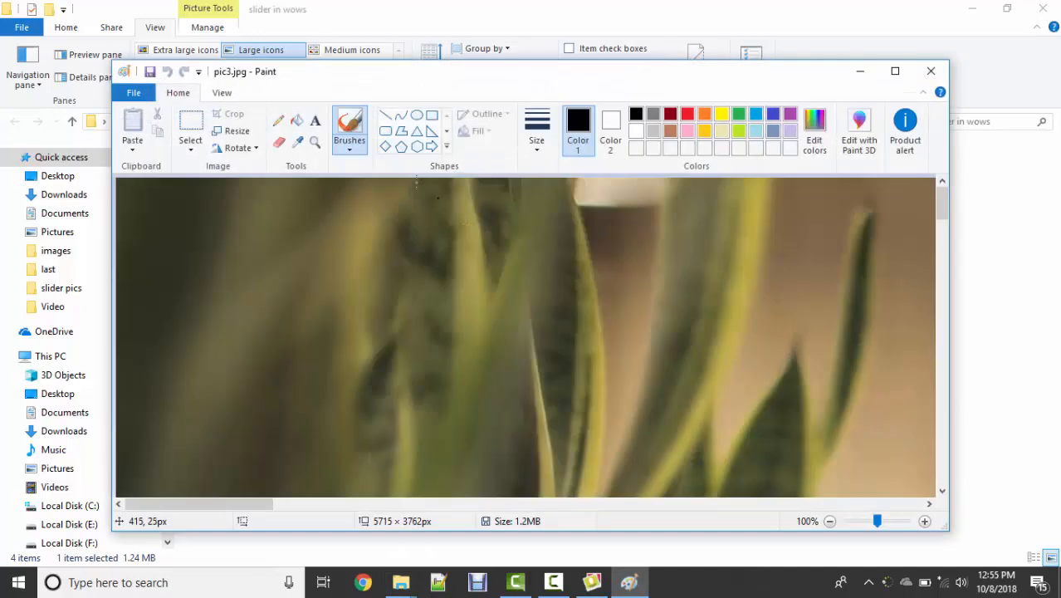
pyautogui.click(237, 131)
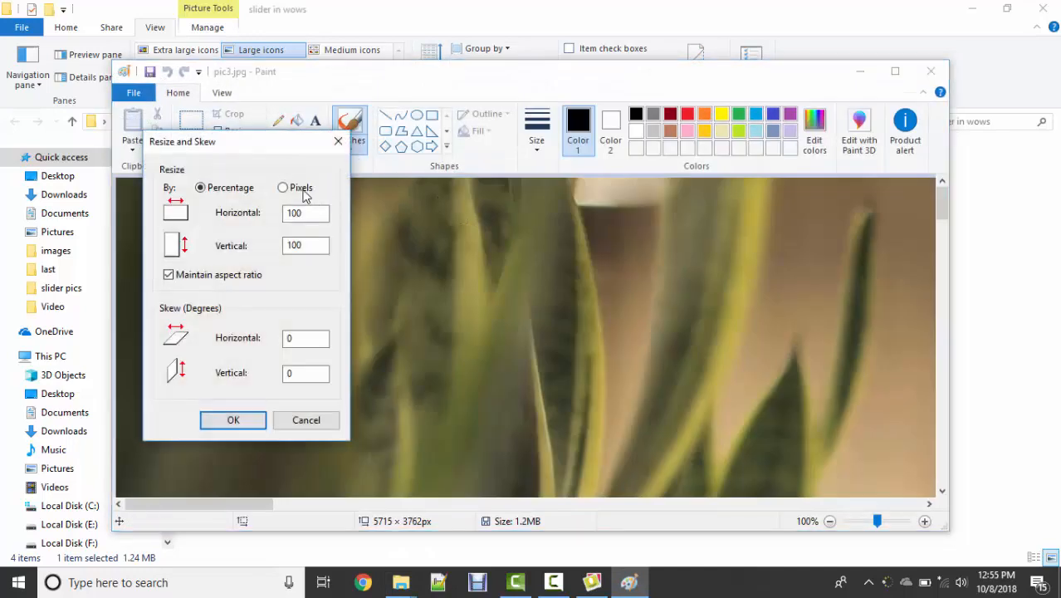
pyautogui.click(283, 187)
pyautogui.click(227, 274)
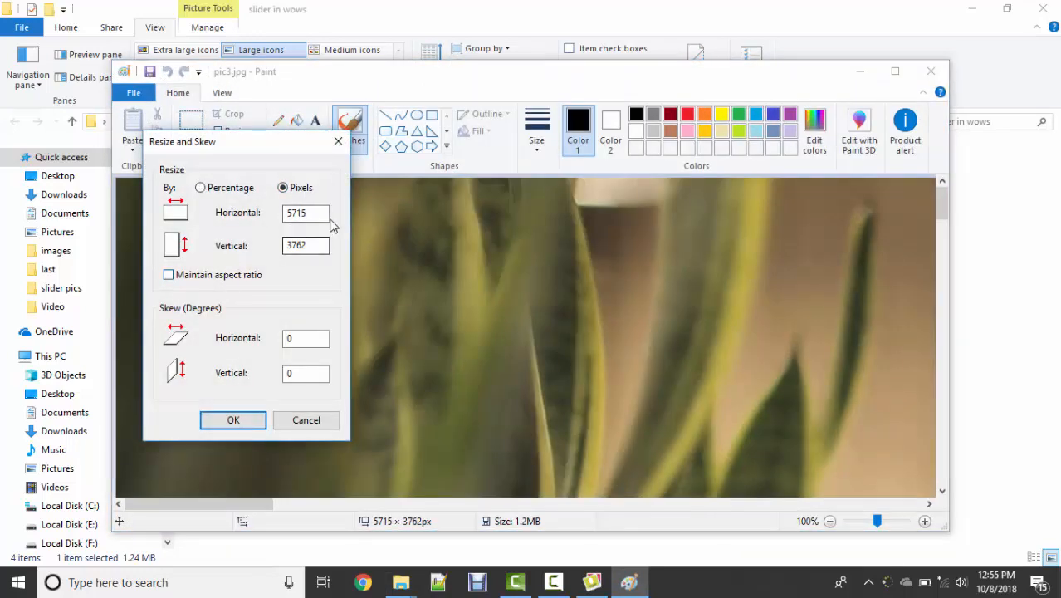
pyautogui.moveTo(320, 213); pyautogui.dragTo(234, 213)
pyautogui.write('1000')
pyautogui.press('Tab')
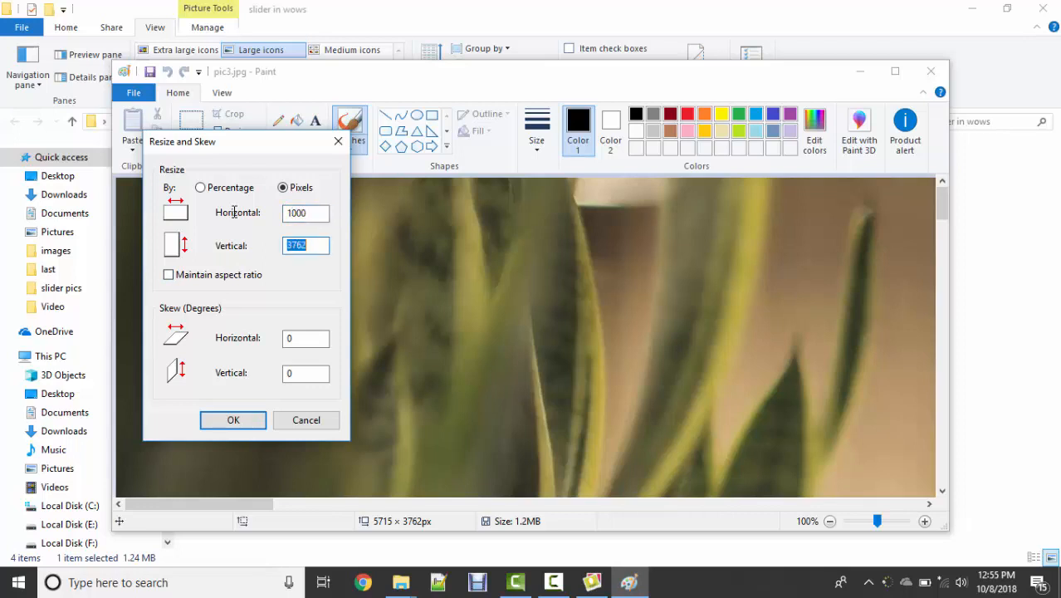
pyautogui.write('500')
pyautogui.click(234, 420)
pyautogui.hotkey('ctrl', 's')
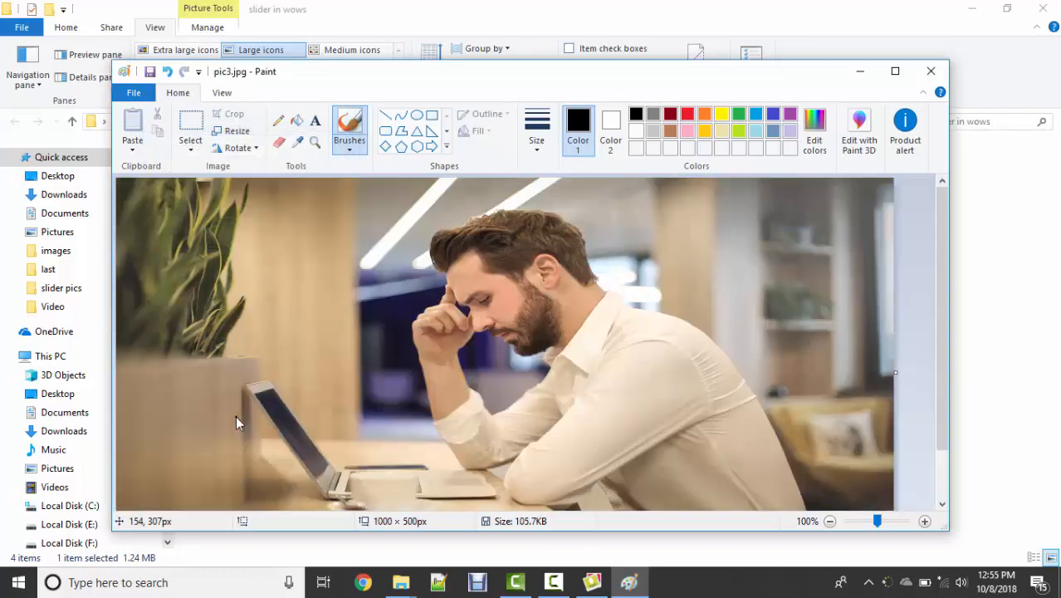
pyautogui.hotkey('alt', 'F4')
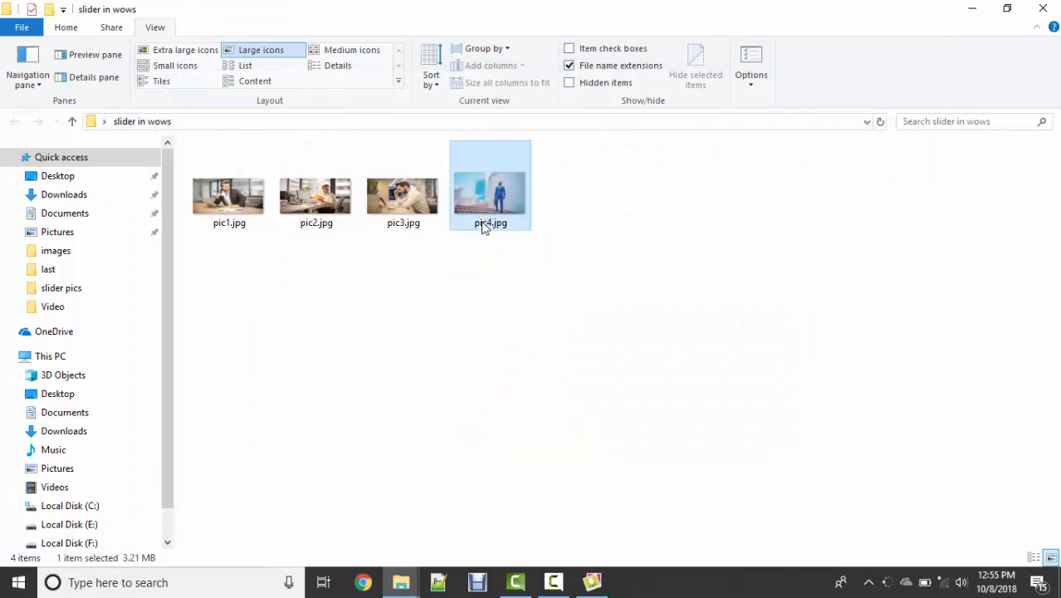
# Step: Edit pic4.jpg in Paint, resizing it to 1000 by 500 pixels without maintaining the aspect ratio, and save and close it
pyautogui.rightClick(483, 225)
pyautogui.click(529, 158)
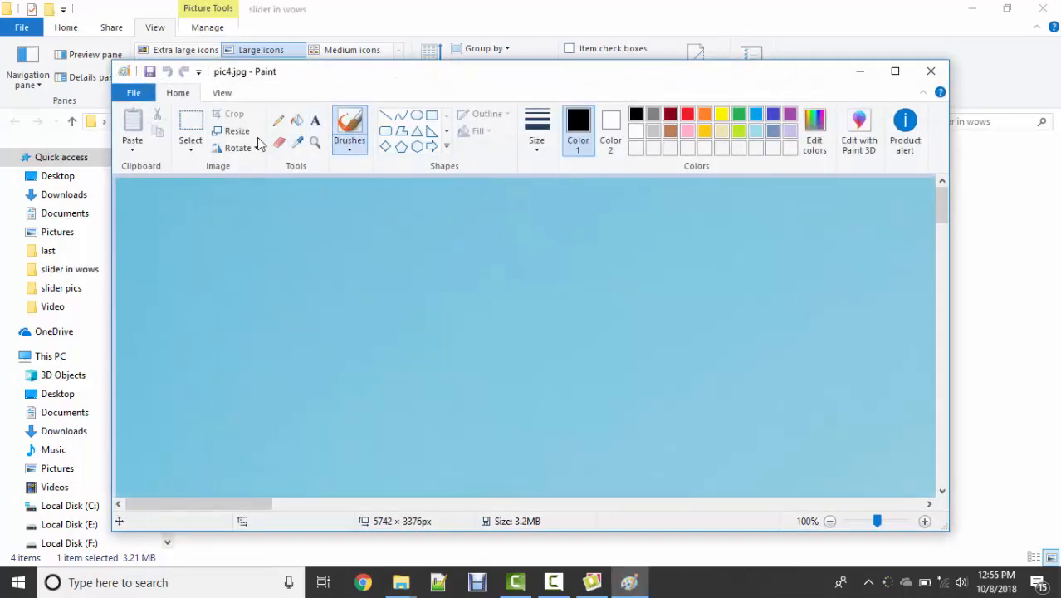
pyautogui.click(234, 130)
pyautogui.click(290, 190)
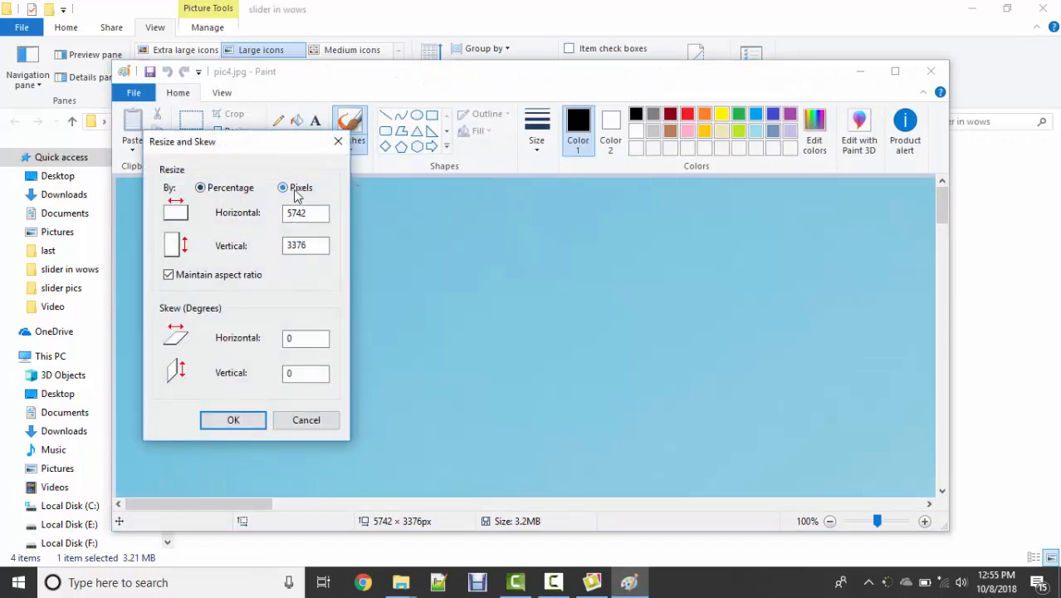
pyautogui.click(233, 274)
pyautogui.moveTo(327, 212); pyautogui.dragTo(227, 214)
pyautogui.press('BackSpace')
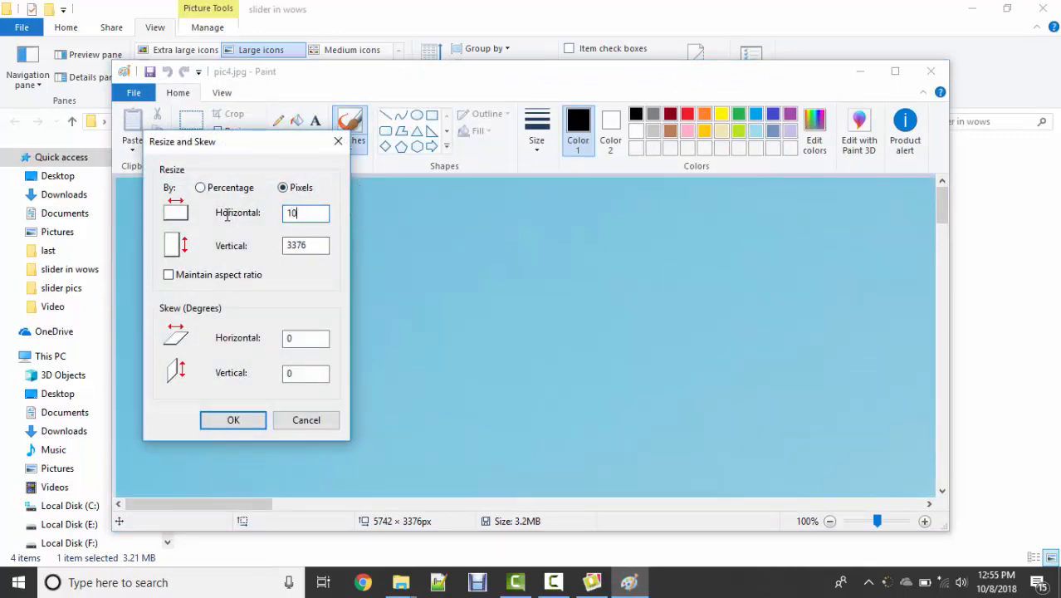
pyautogui.press('Tab')
pyautogui.write('500')
pyautogui.click(235, 422)
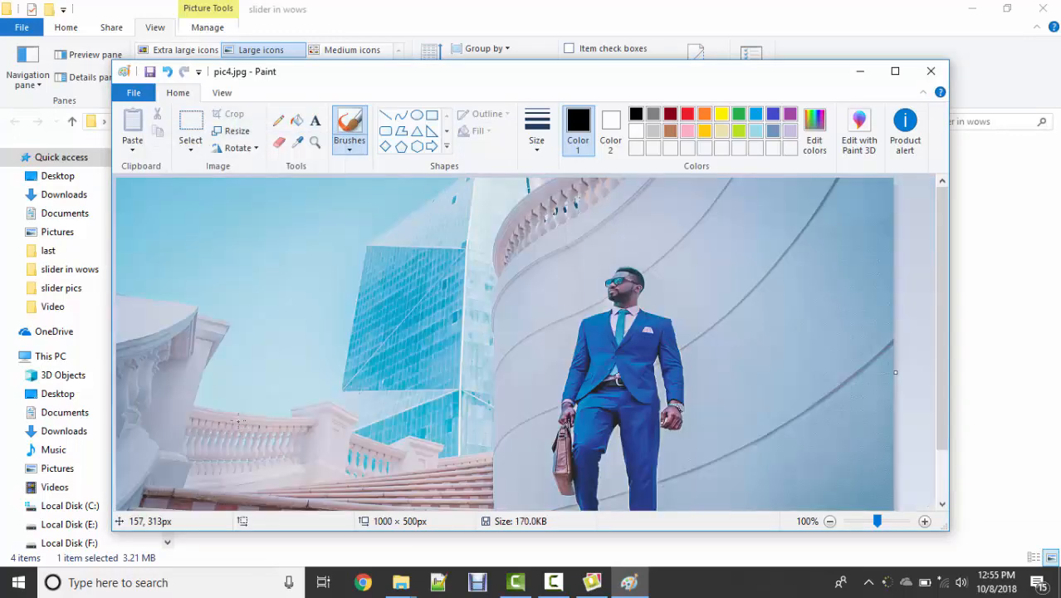
pyautogui.click(931, 72)
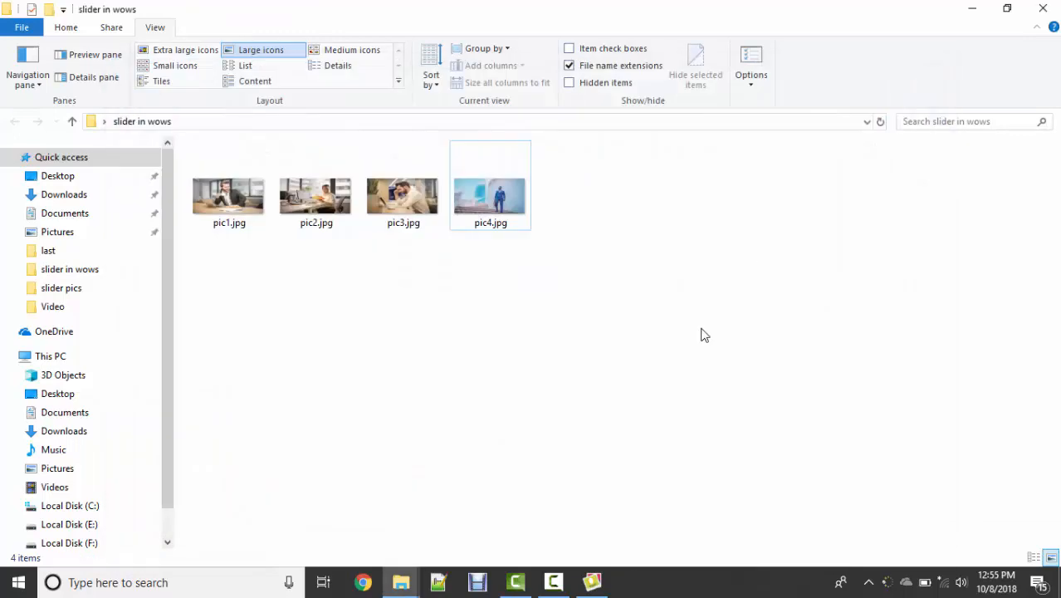
# Step: View the four resized images from pic1.jpg to pic4.jpg in Photos and close the viewer
pyautogui.doubleClick(263, 207)
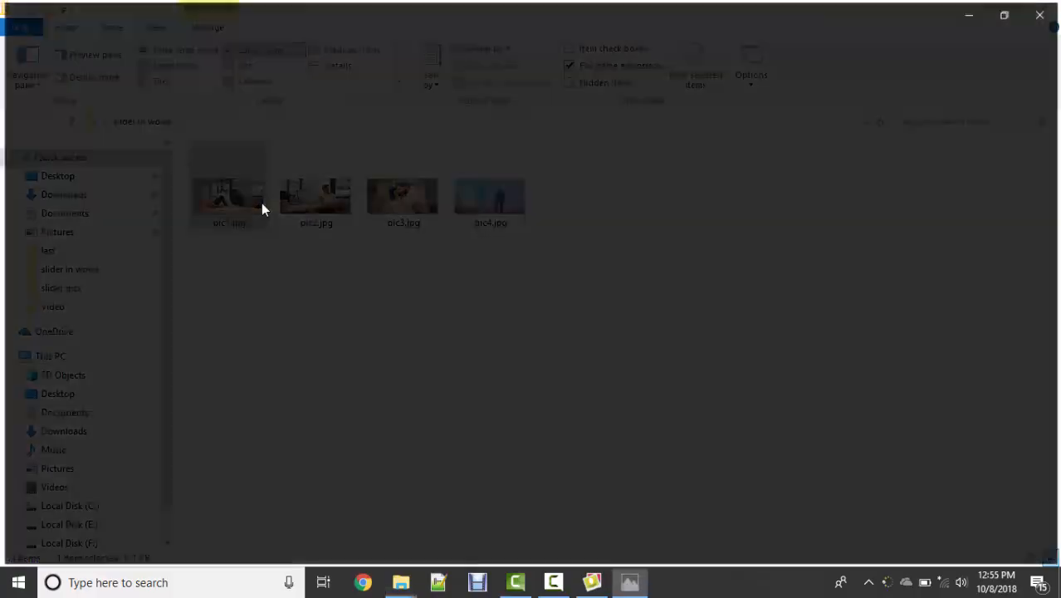
pyautogui.press('Right')
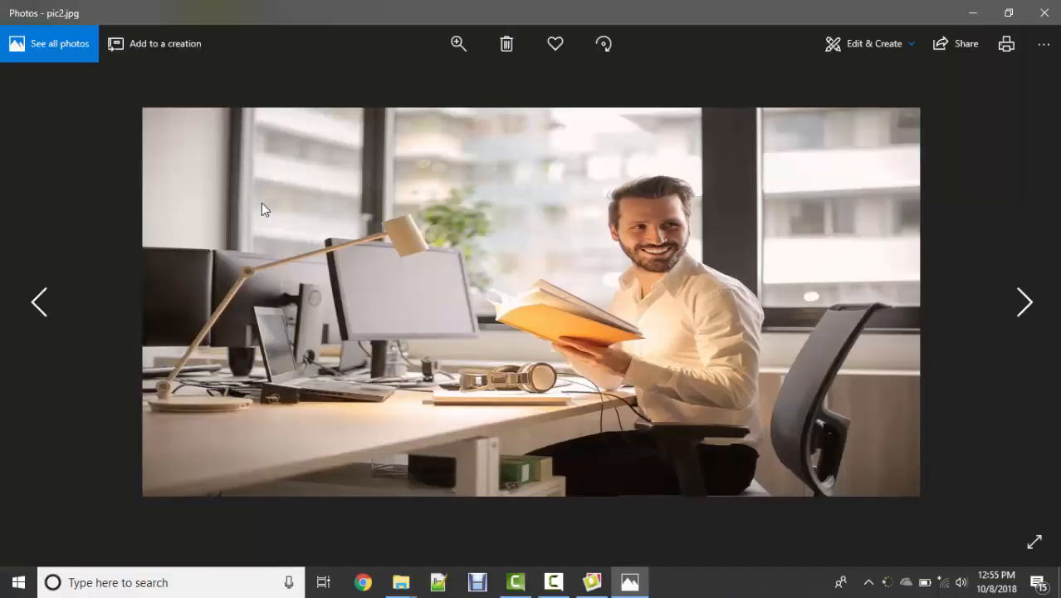
pyautogui.press('Right')
pyautogui.press('Right')
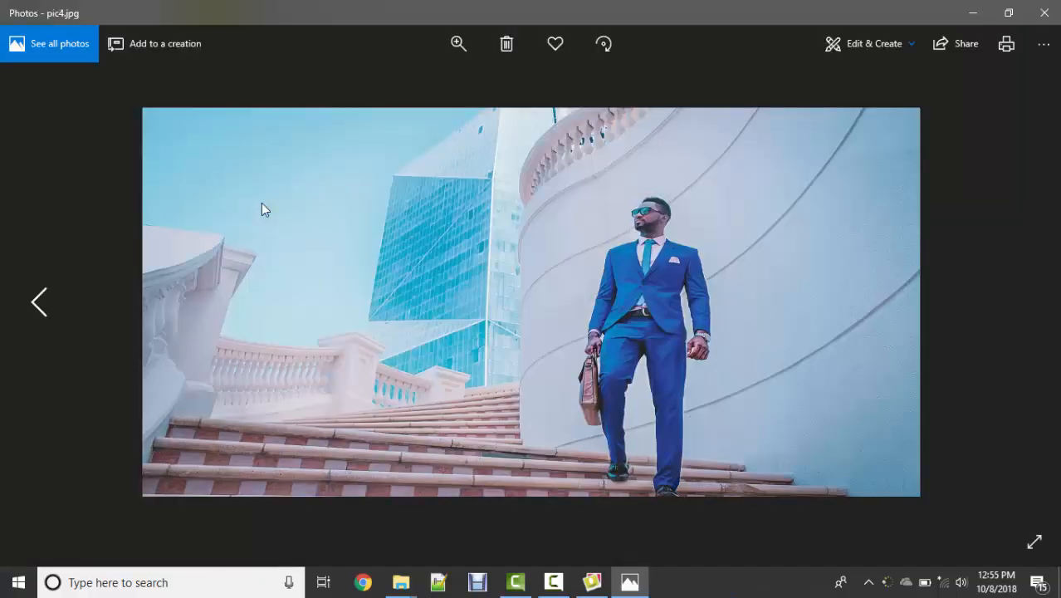
pyautogui.hotkey('alt', 'F4')
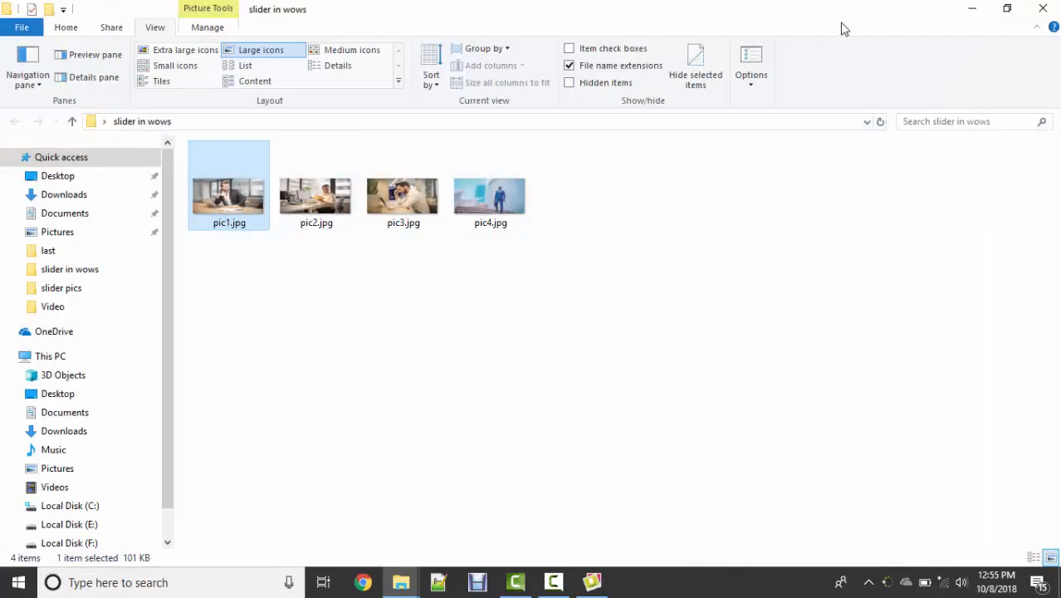
# Step: Add the four resized images to the new slider in WOW Slider, and close the program without saving the project
pyautogui.moveTo(593, 209); pyautogui.dragTo(194, 158)
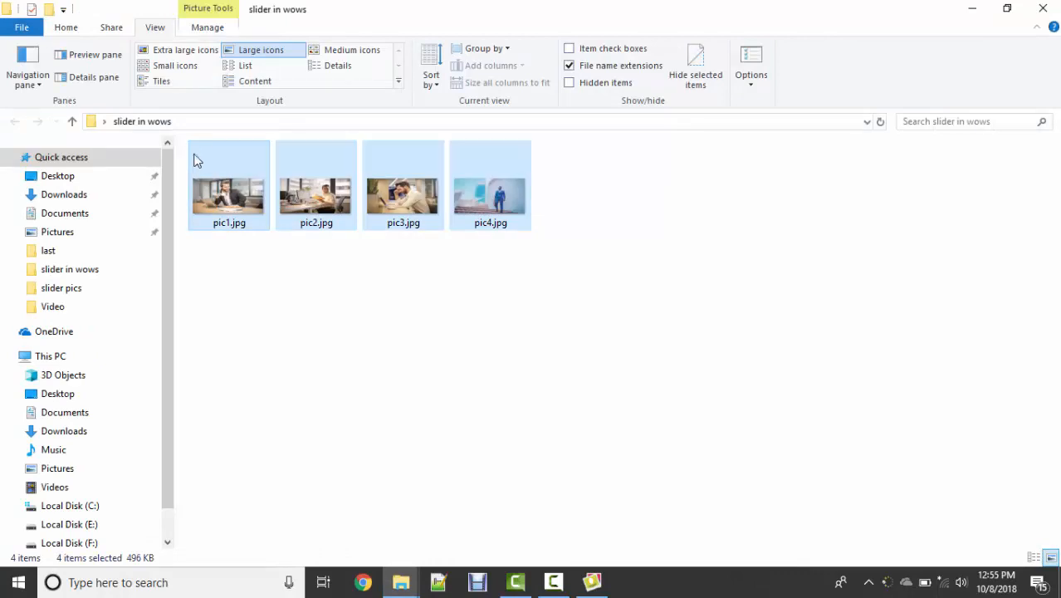
pyautogui.moveTo(387, 216); pyautogui.dragTo(793, 7)
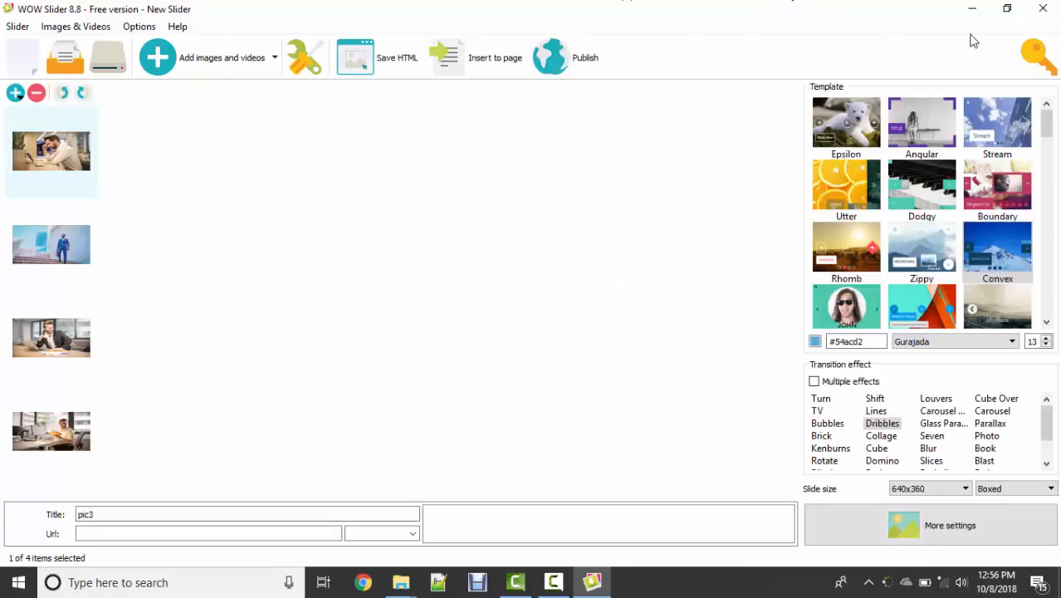
pyautogui.click(1044, 15)
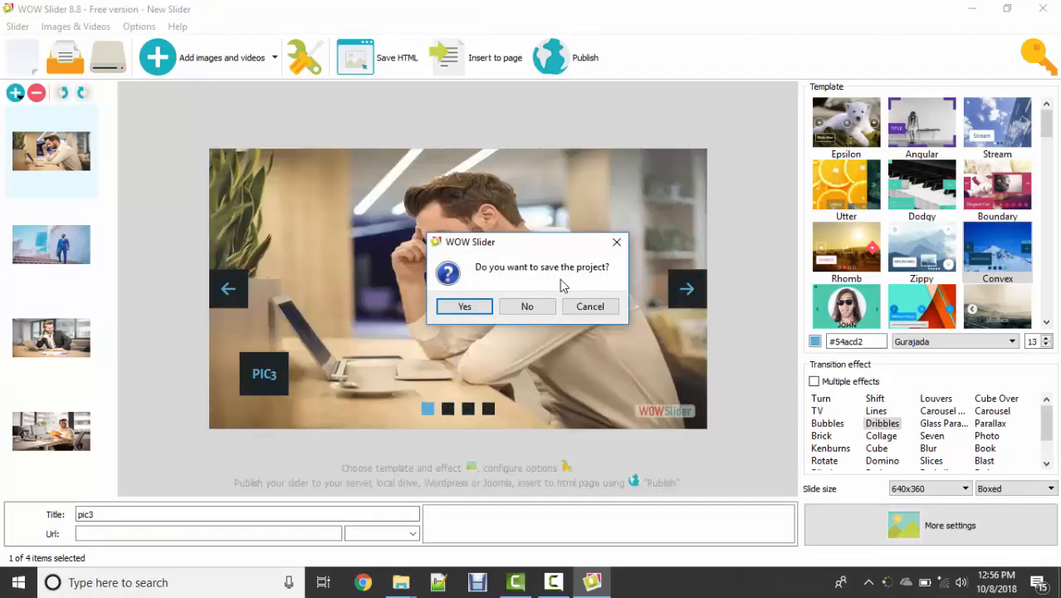
pyautogui.click(546, 307)
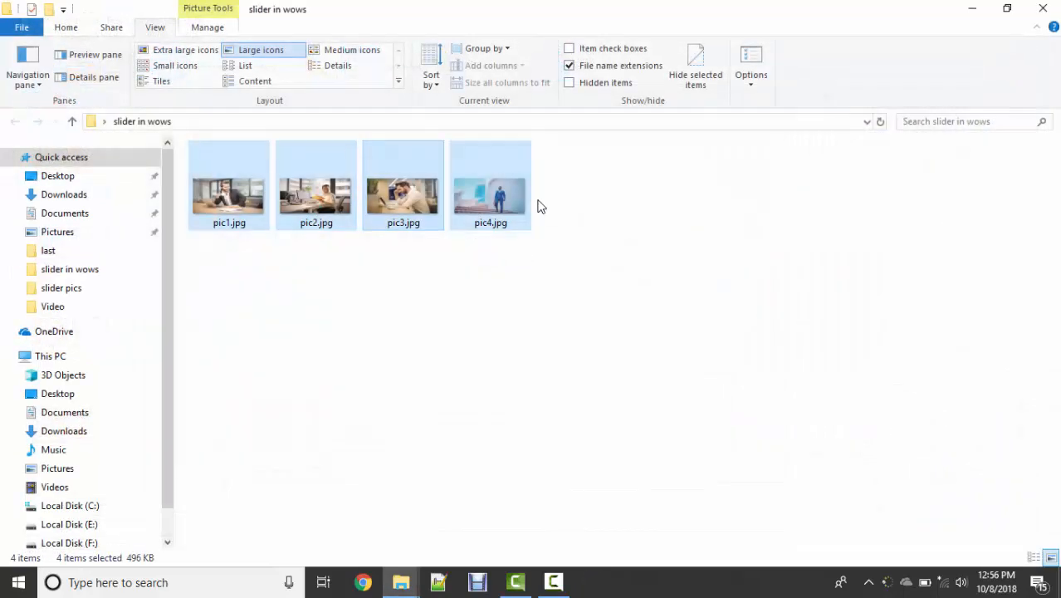
# Step: Start WOW Slider from the desktop and open the file selection for adding images
pyautogui.click(984, 7)
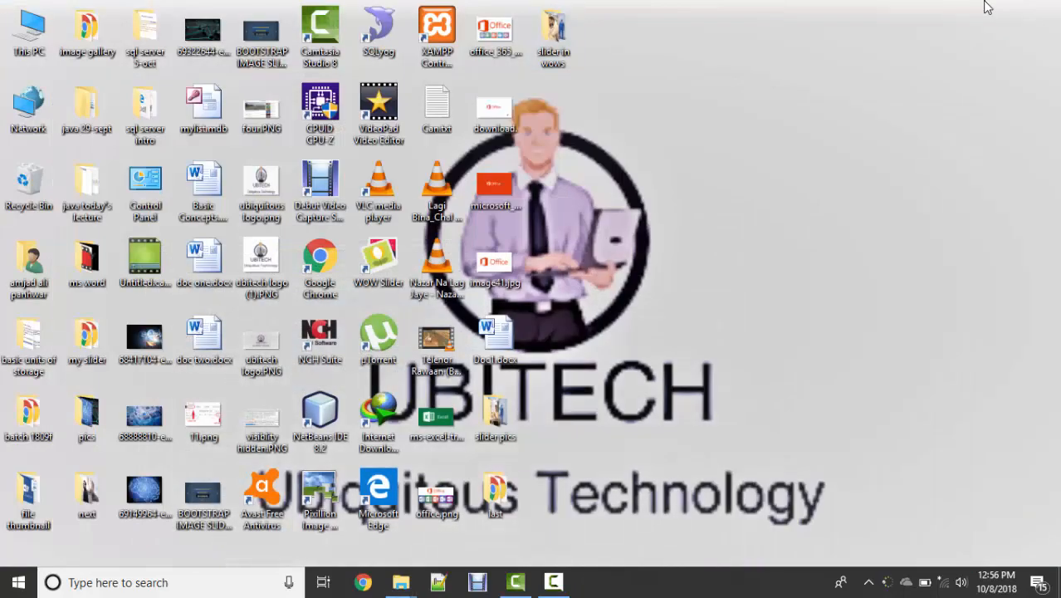
pyautogui.doubleClick(376, 271)
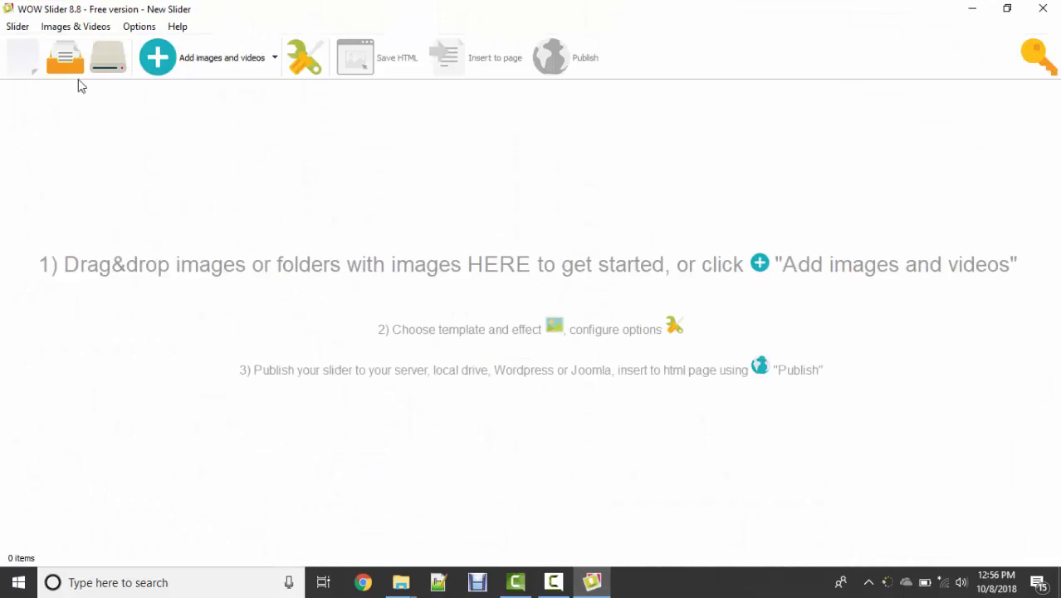
pyautogui.click(168, 66)
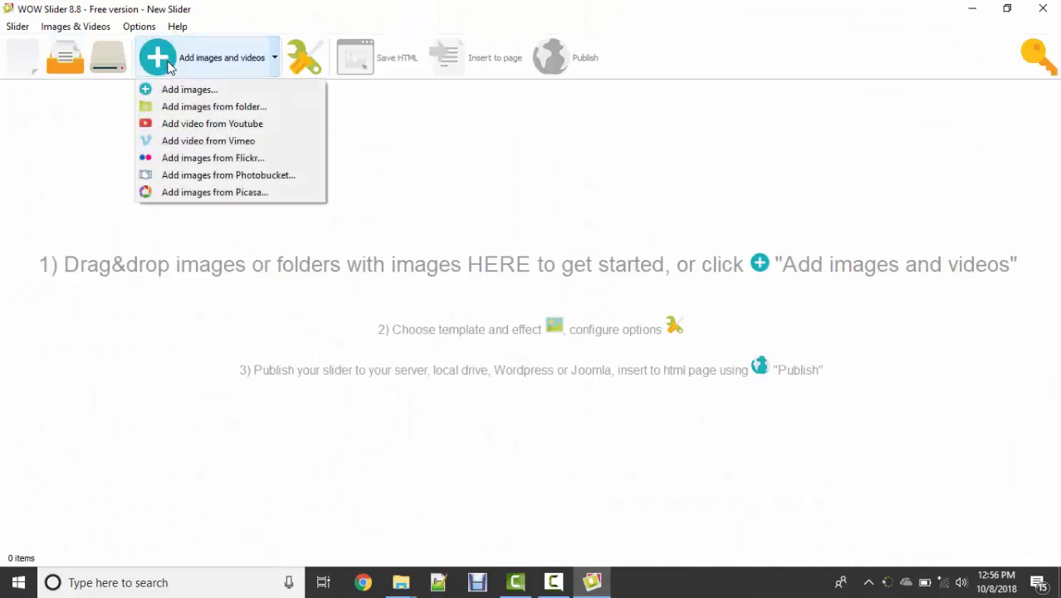
pyautogui.click(182, 90)
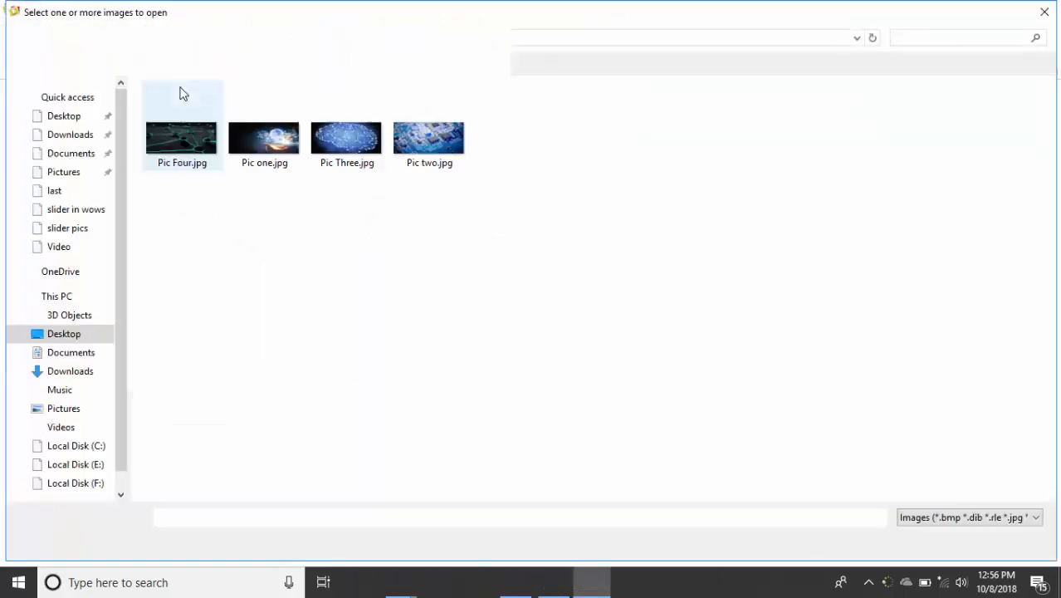
# Step: Add pic1.jpg to pic4.jpg from the Desktop folder "slider in wows" to the slider
pyautogui.click(52, 119)
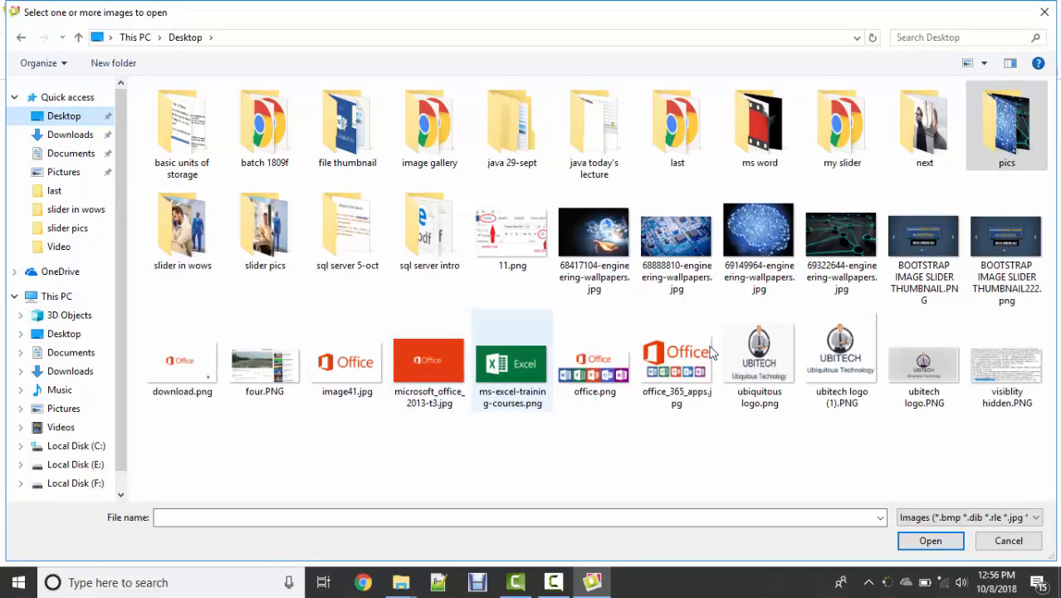
pyautogui.click(286, 253)
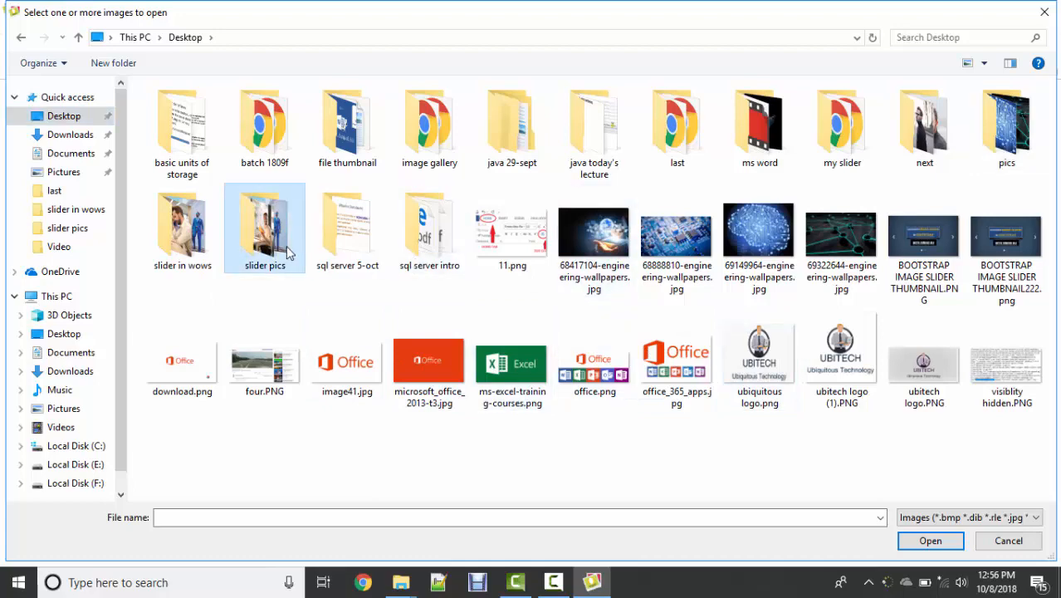
pyautogui.doubleClick(286, 253)
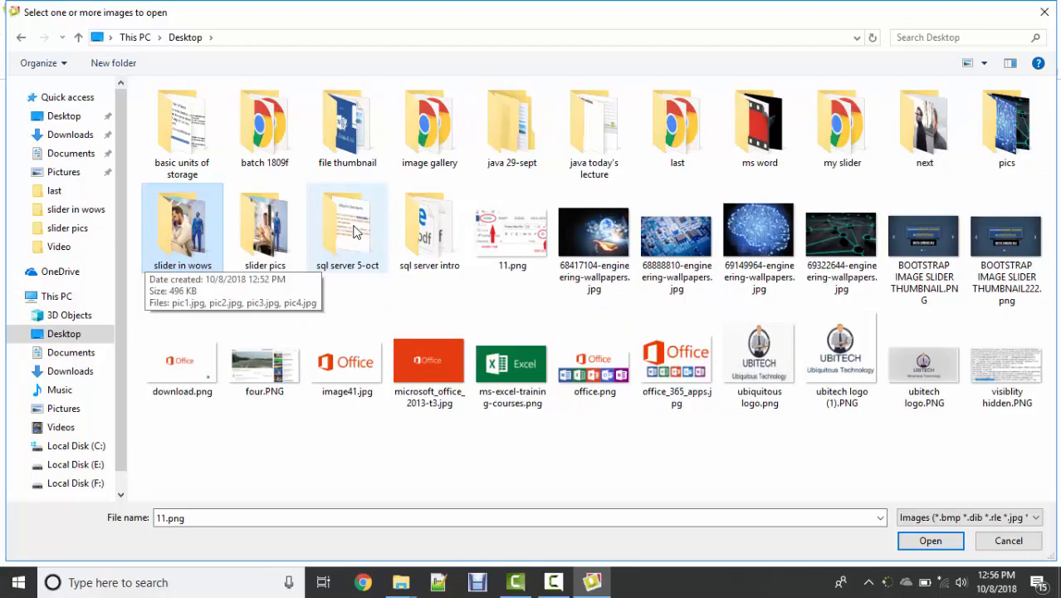
pyautogui.press('Return')
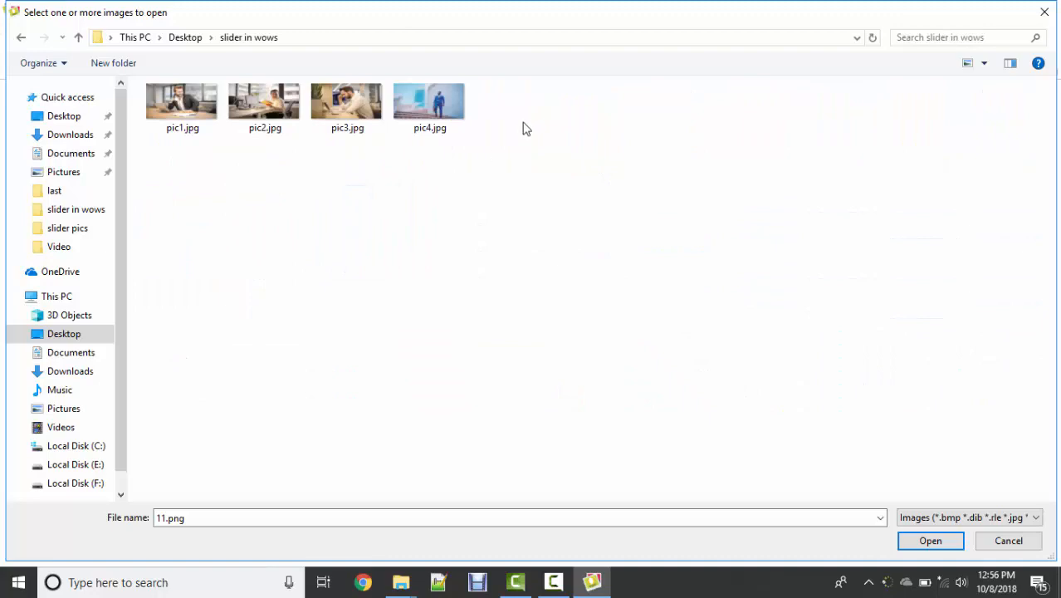
pyautogui.moveTo(514, 124); pyautogui.dragTo(185, 72)
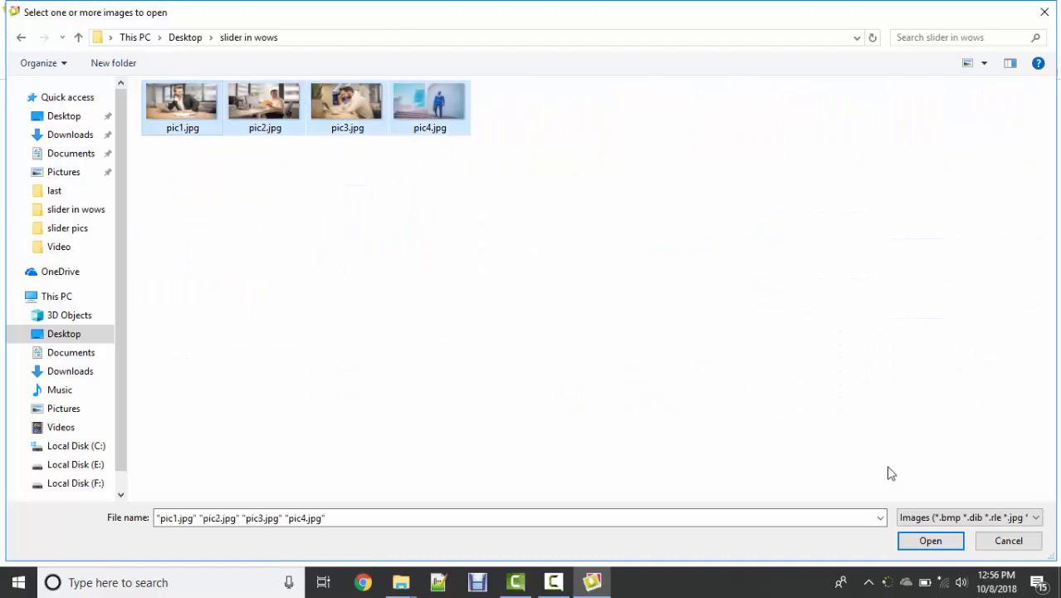
pyautogui.click(930, 540)
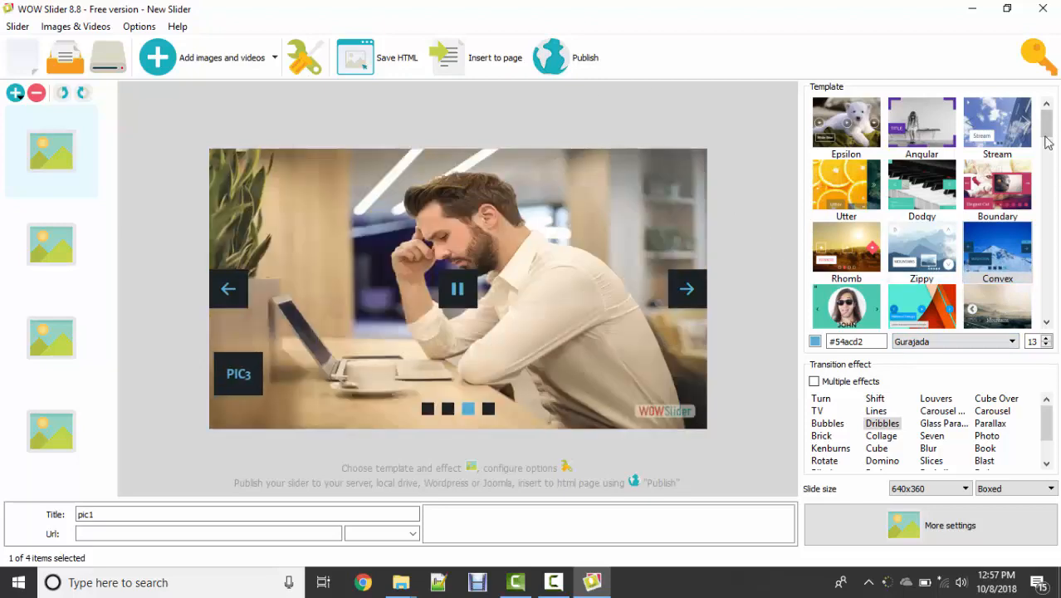
# Step: Apply the Book template, try the Lines transition, and switch to the TV transition with multiple effects enabled
pyautogui.click(1049, 202)
pyautogui.click(921, 190)
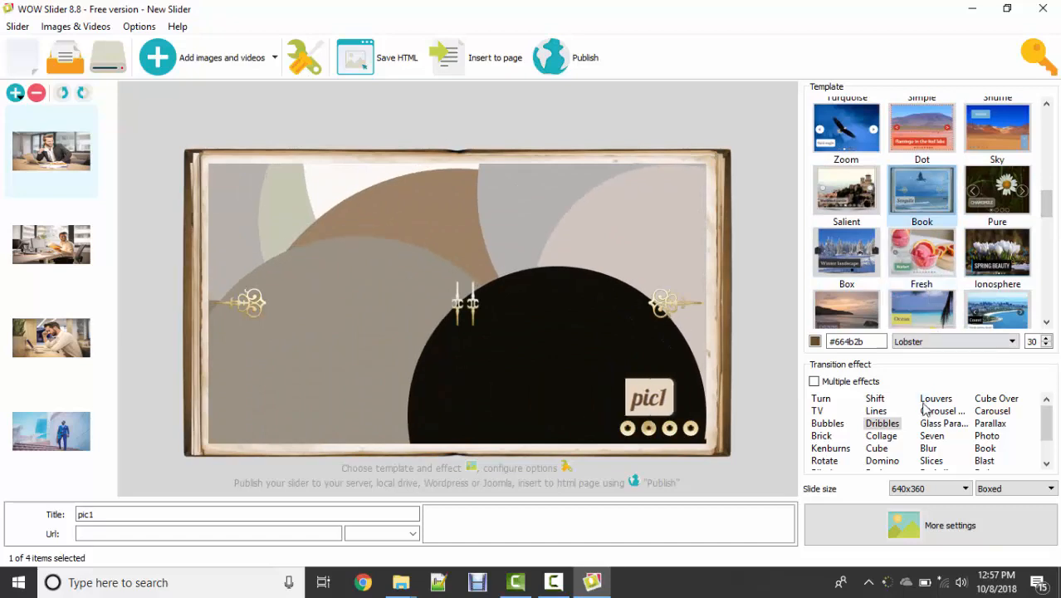
pyautogui.click(877, 412)
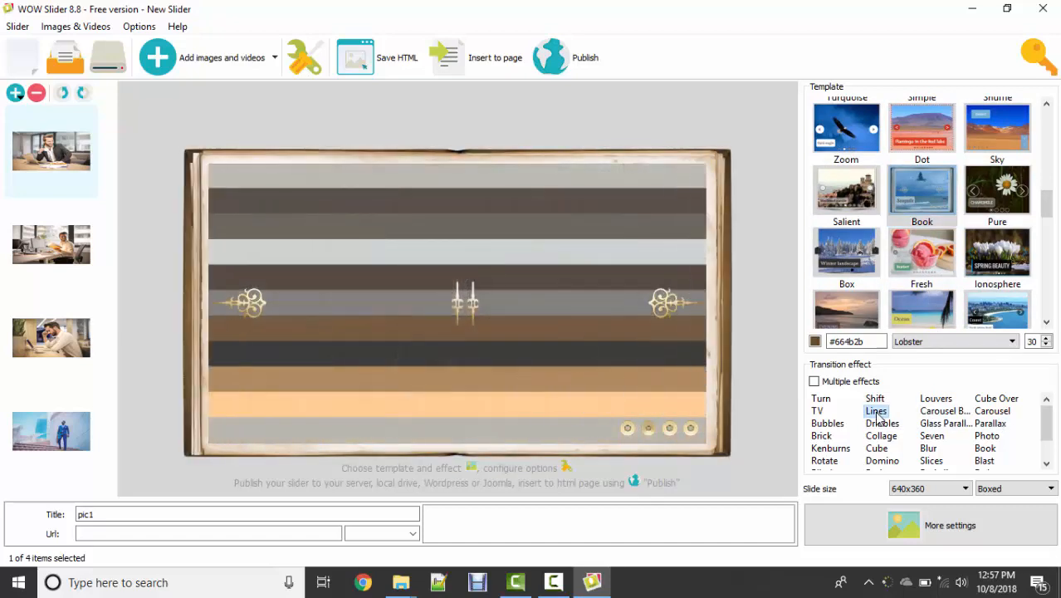
pyautogui.click(817, 411)
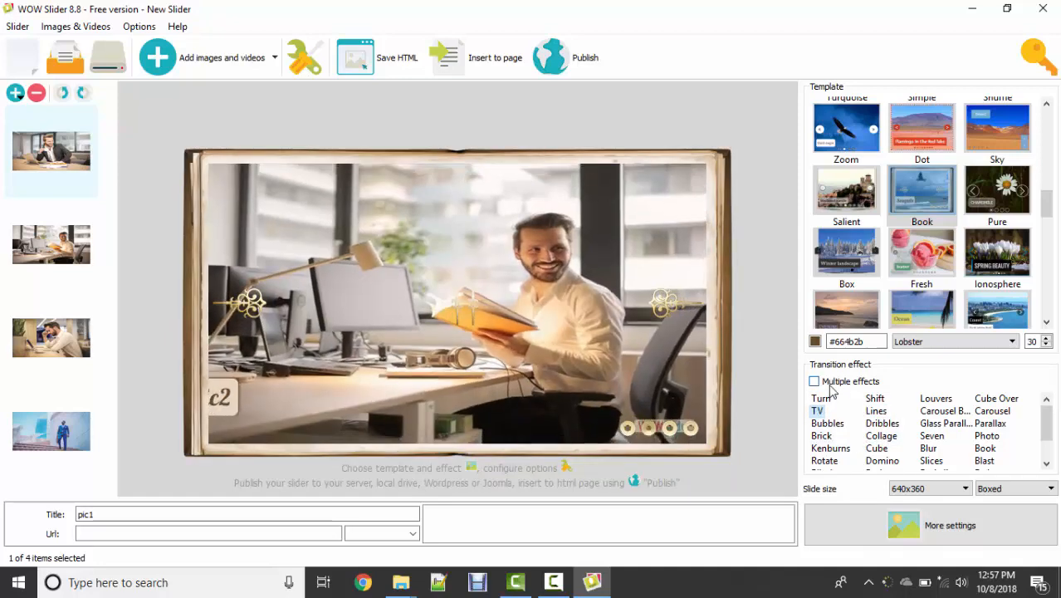
pyautogui.click(832, 383)
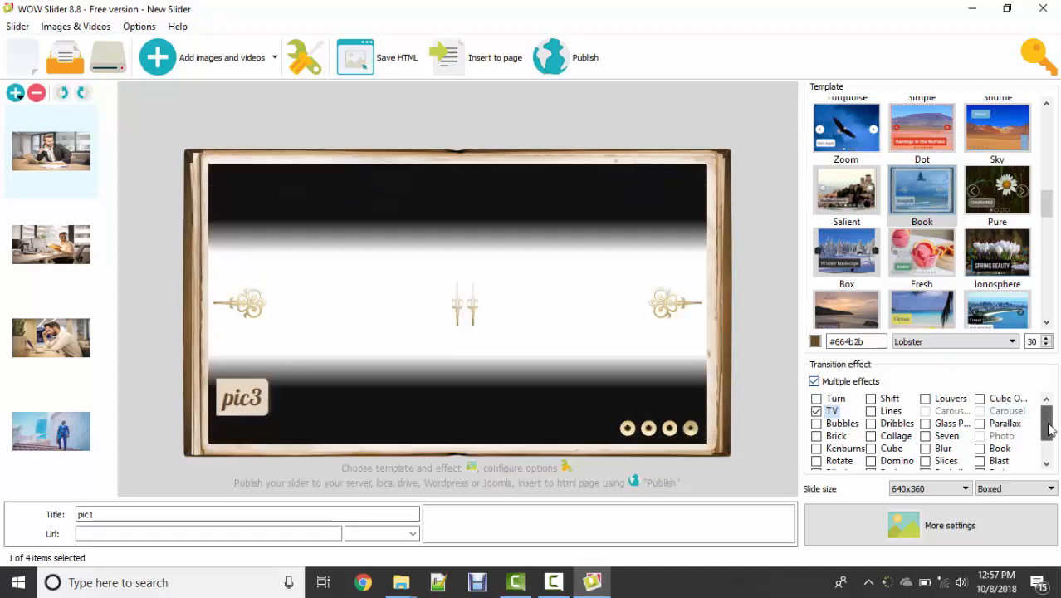
pyautogui.scroll(-1, 1047, 424)
# Step: Set a custom slider size of 1000 x 500 in the slider's design properties
pyautogui.click(967, 535)
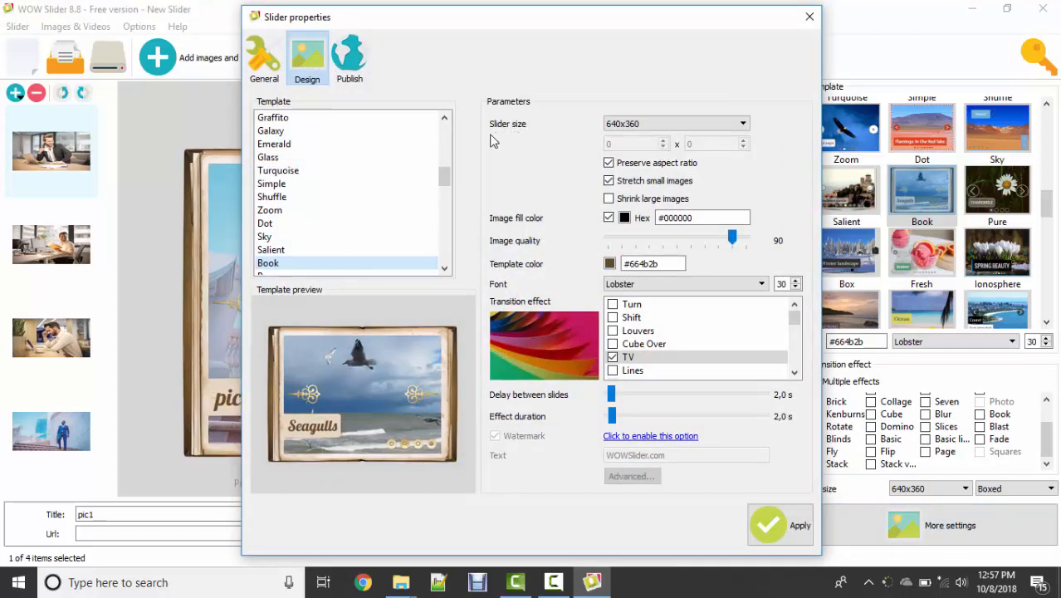
pyautogui.click(722, 124)
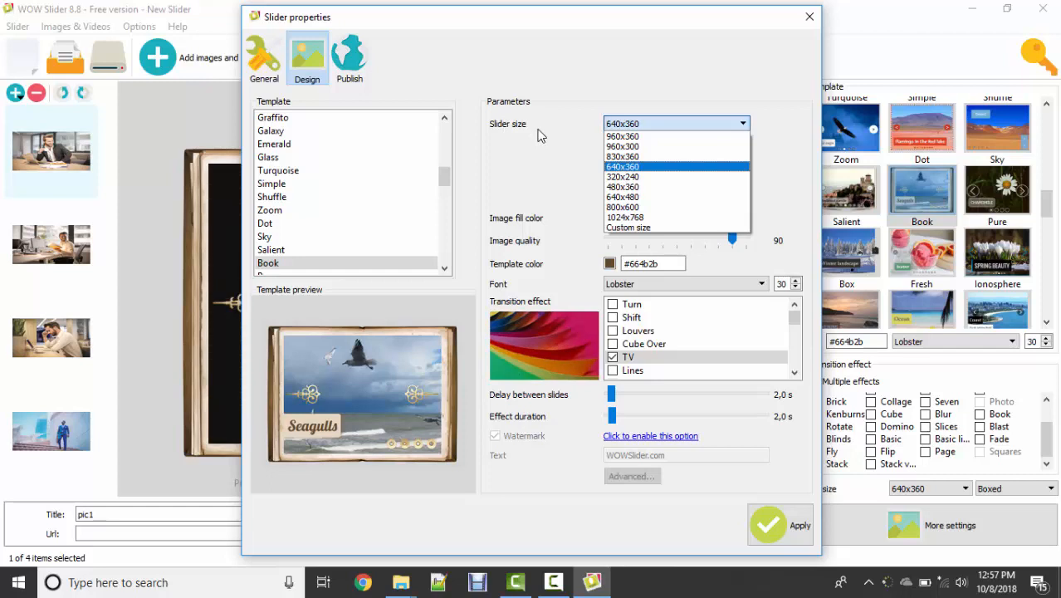
pyautogui.click(653, 228)
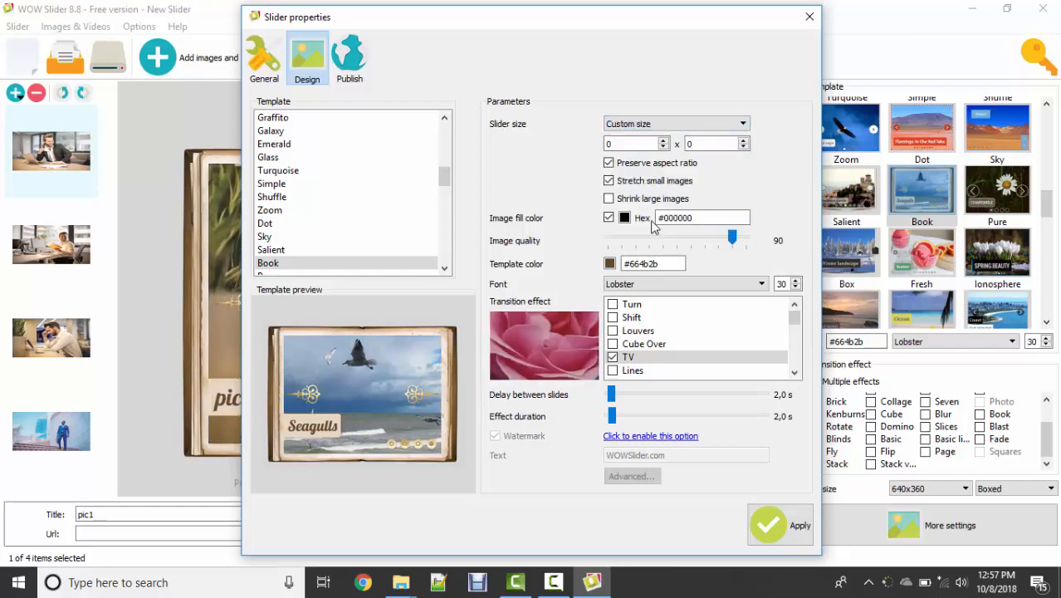
pyautogui.click(624, 143)
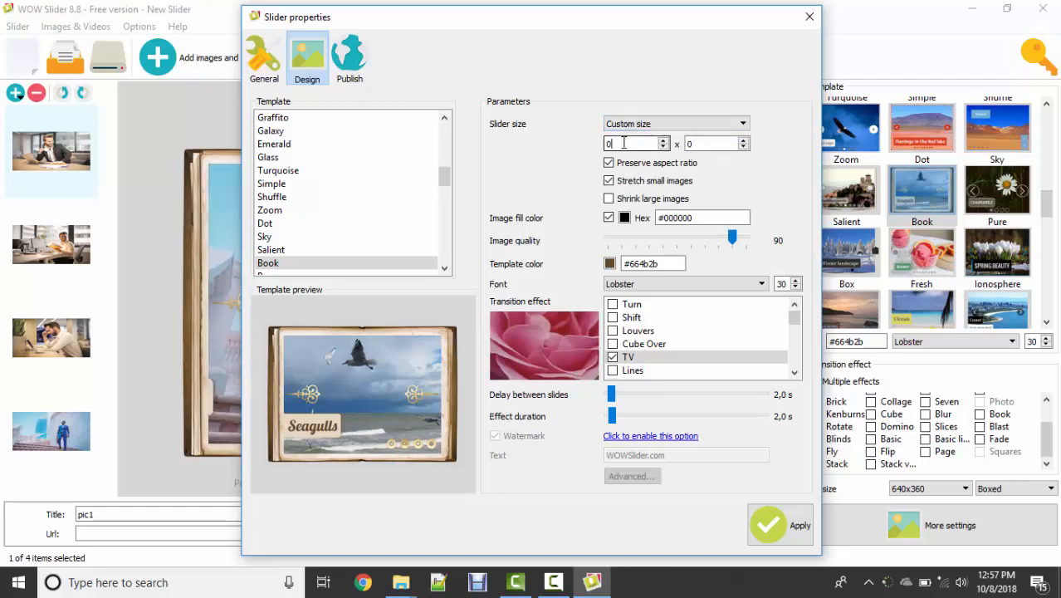
pyautogui.click(734, 123)
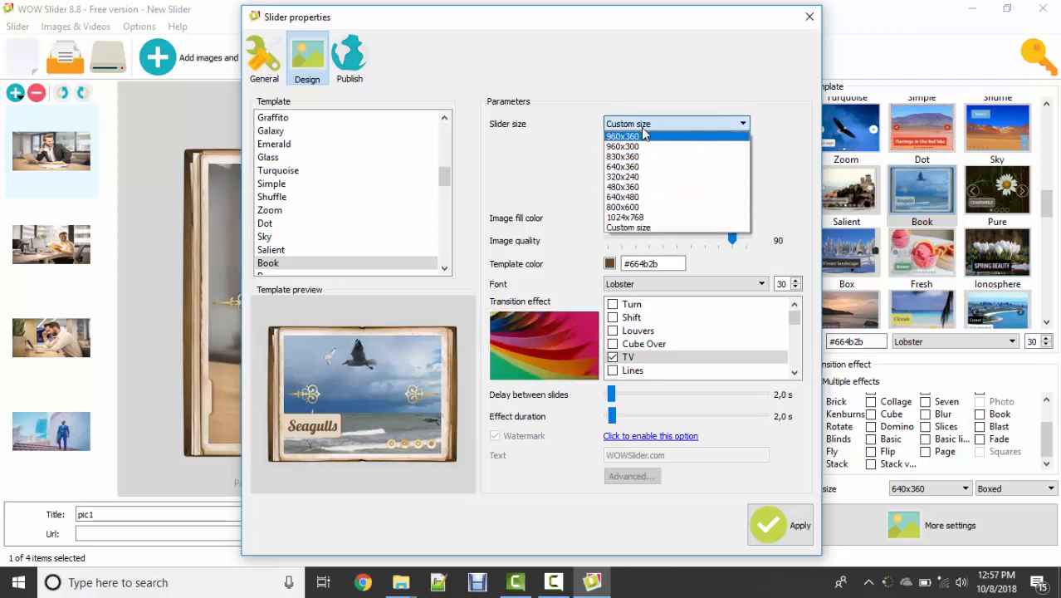
pyautogui.click(528, 126)
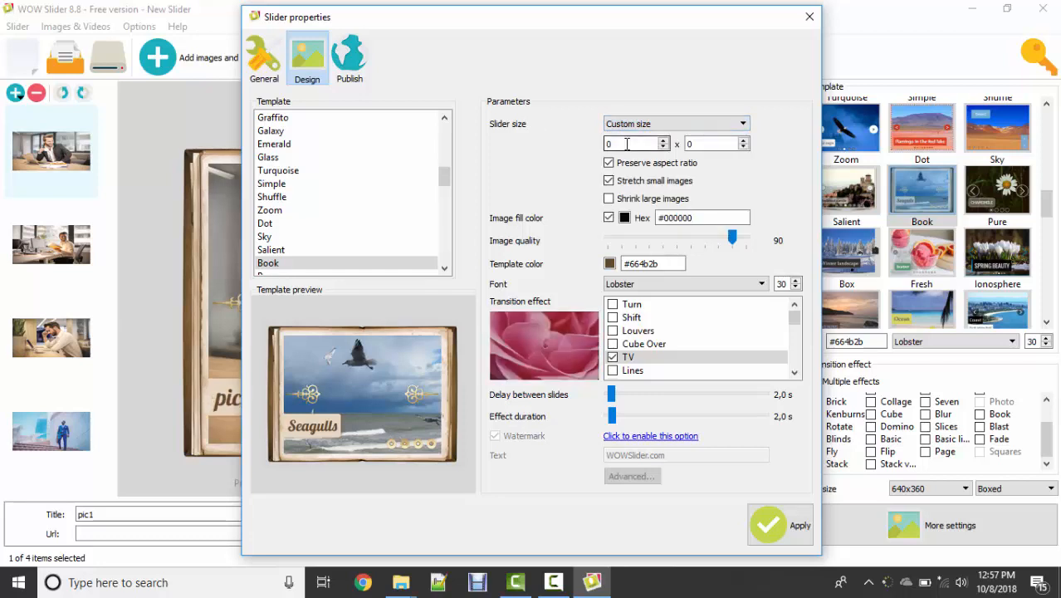
pyautogui.moveTo(626, 143); pyautogui.dragTo(582, 146)
pyautogui.write('100')
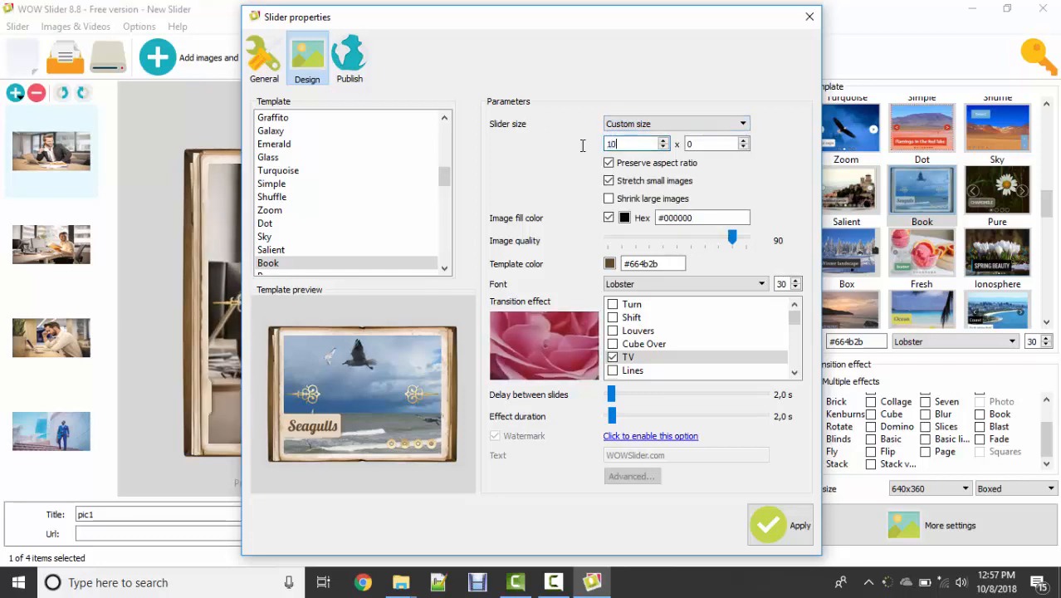
pyautogui.write('0')
pyautogui.click(697, 146)
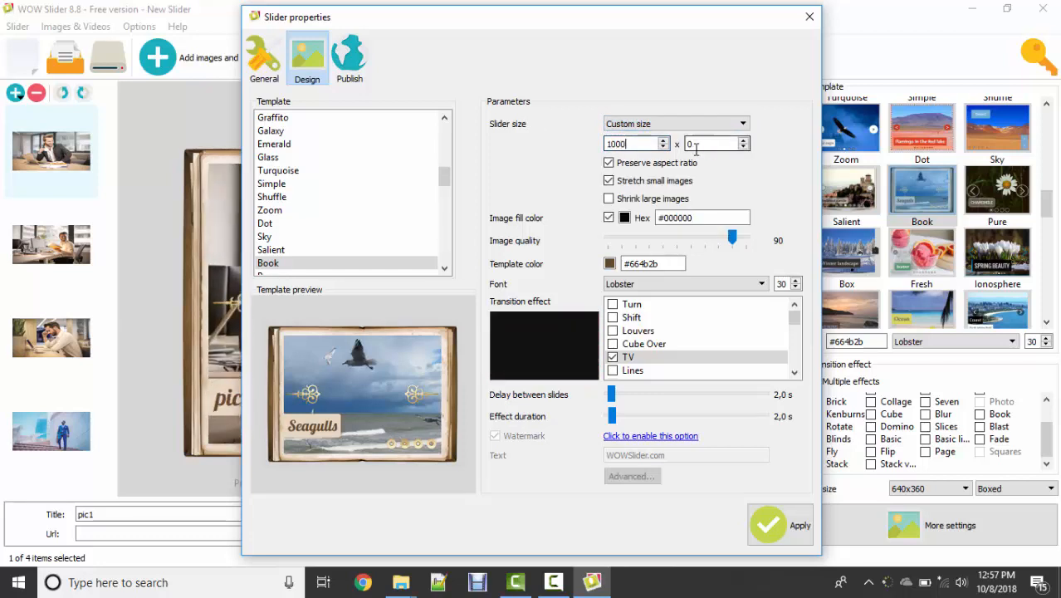
pyautogui.write('500')
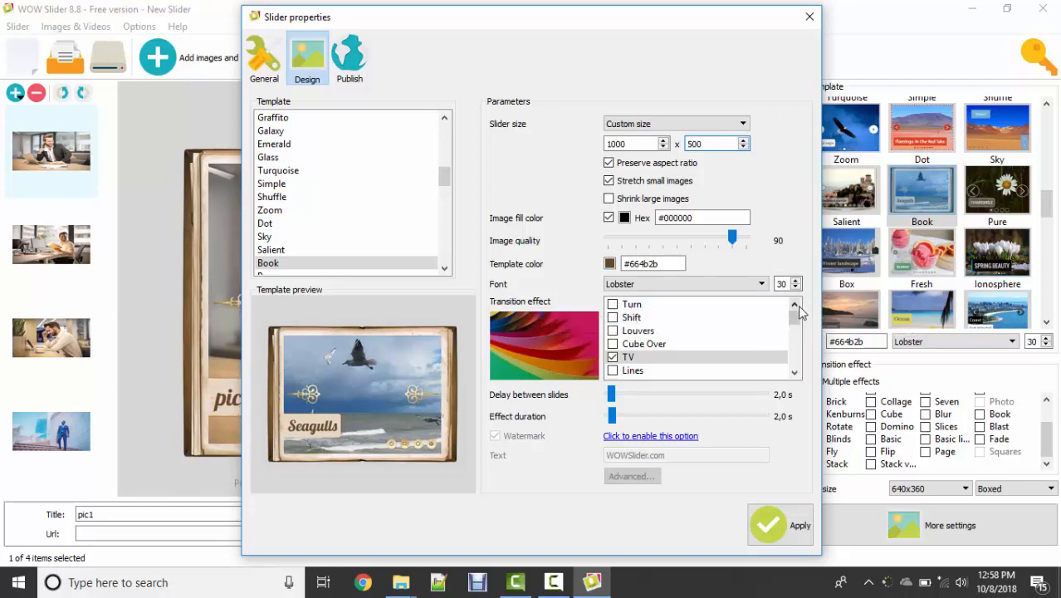
# Step: Enable the Collage, Brick, Parallax and Glass Parallax transitions, with a 1.4 s slide delay and 2.8 s effect duration
pyautogui.scroll(-2, 796, 318)
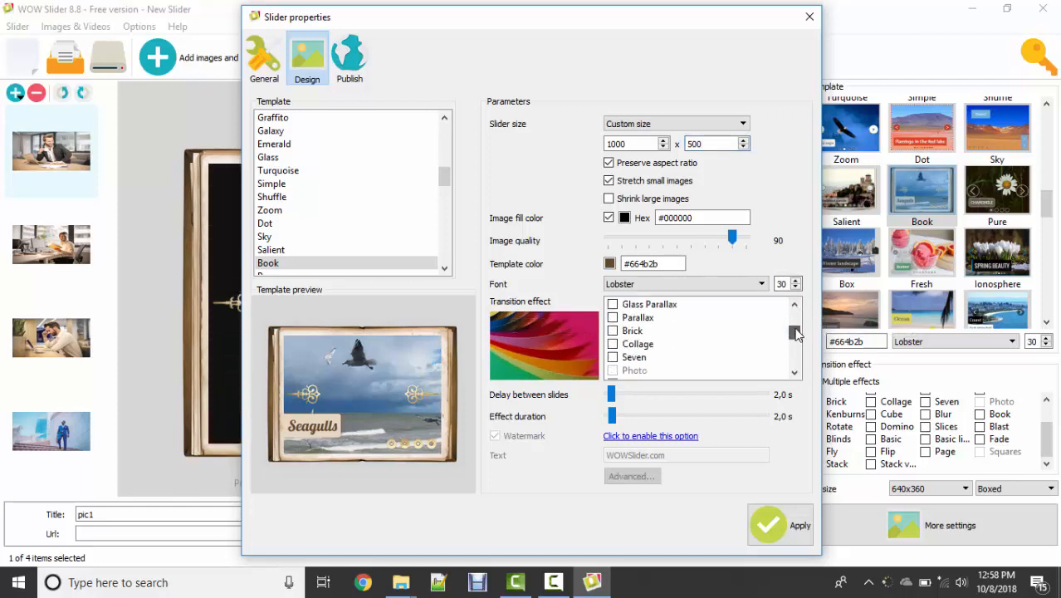
pyautogui.click(614, 345)
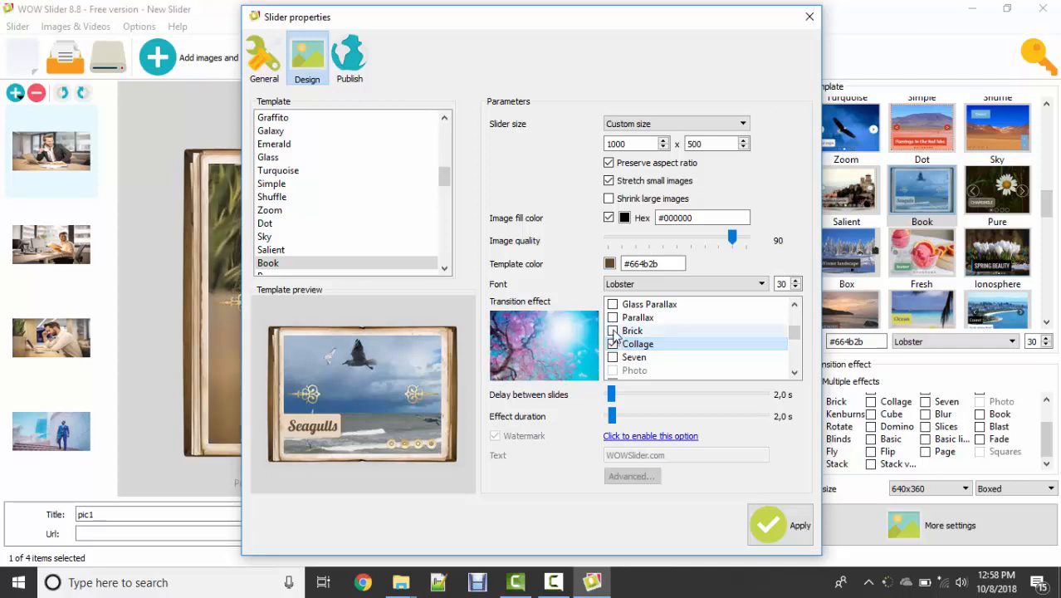
pyautogui.click(613, 307)
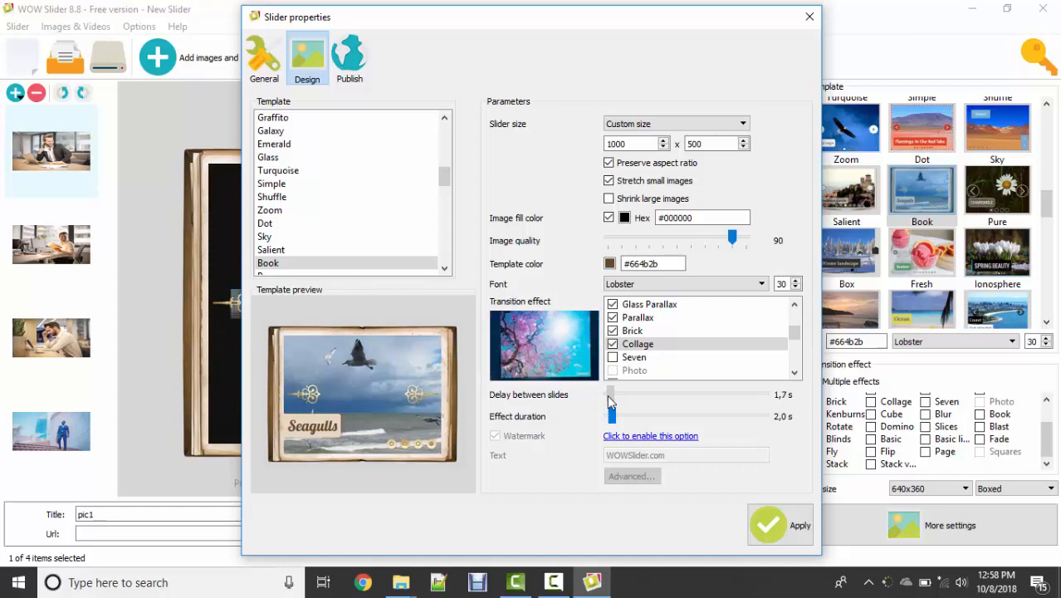
pyautogui.moveTo(611, 402); pyautogui.dragTo(614, 416)
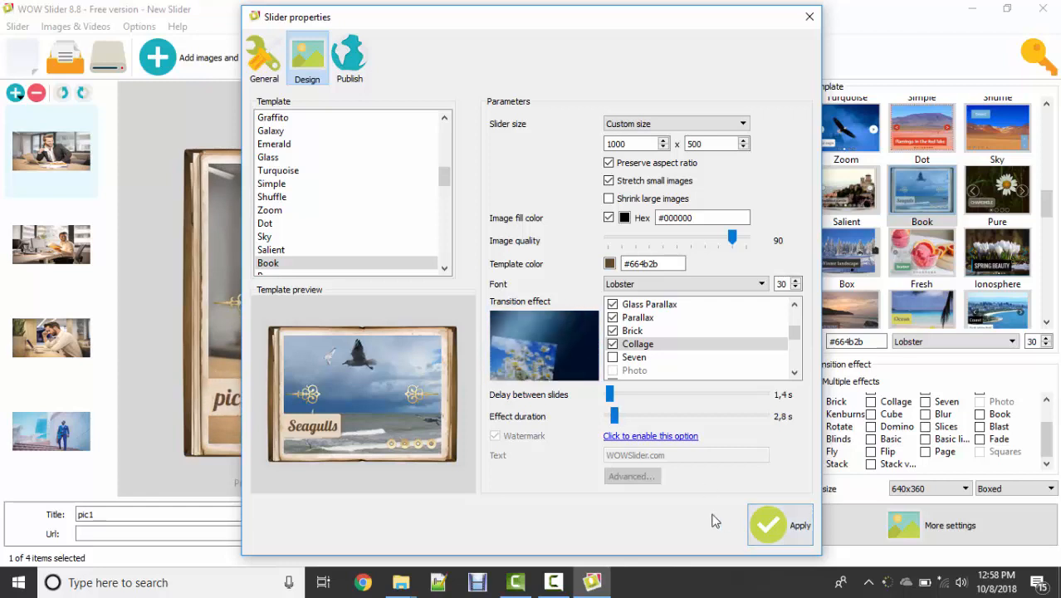
# Step: Preview several templates, choose the Box template and apply the slider properties
pyautogui.click(280, 131)
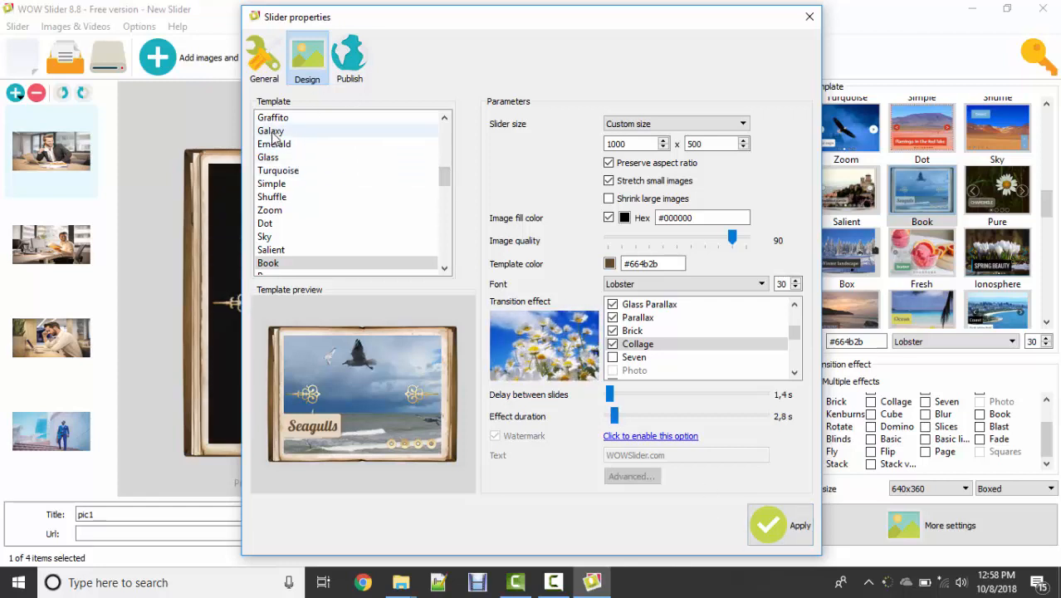
pyautogui.click(293, 200)
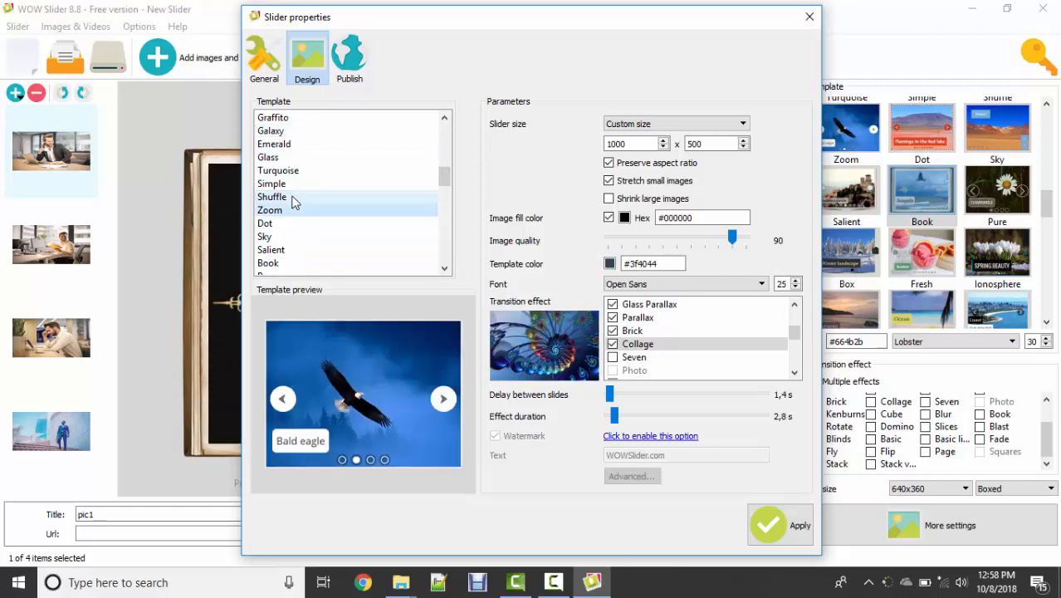
pyautogui.press('Down')
pyautogui.press('Down')
pyautogui.press('Down')
pyautogui.press('Down')
pyautogui.press('Down')
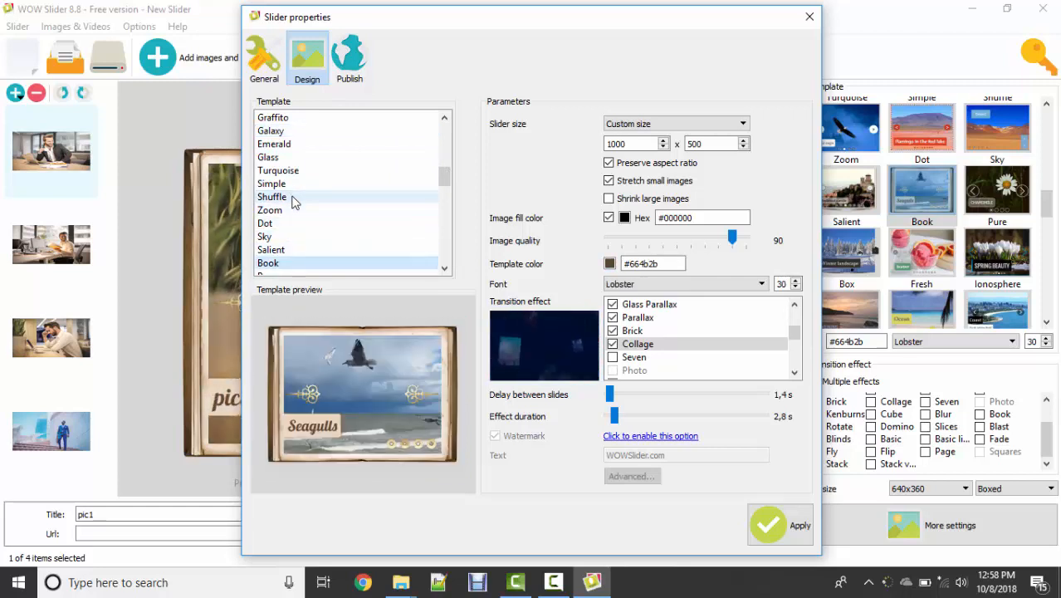
pyautogui.press('Down')
pyautogui.press('Down')
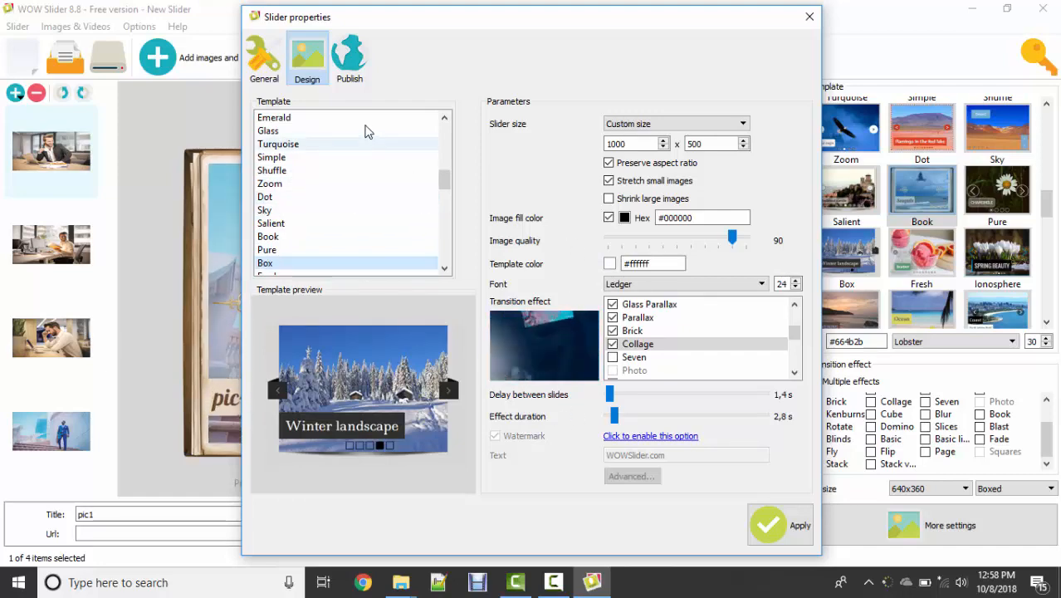
pyautogui.click(780, 536)
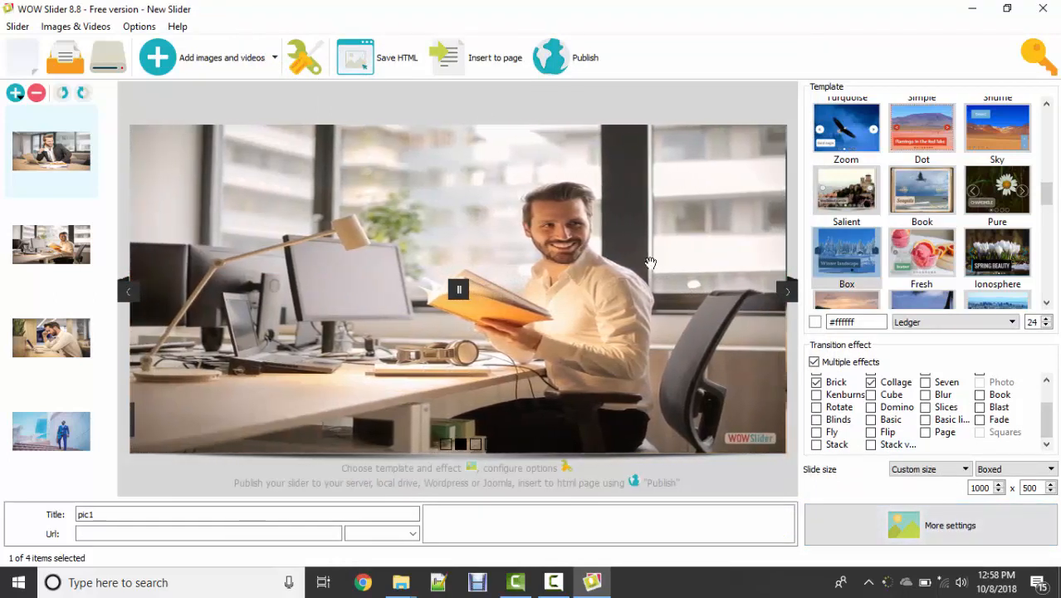
# Step: Publish the slider to a new Desktop folder named "new slider", with wowslider.html as the page name
pyautogui.click(576, 51)
pyautogui.click(583, 123)
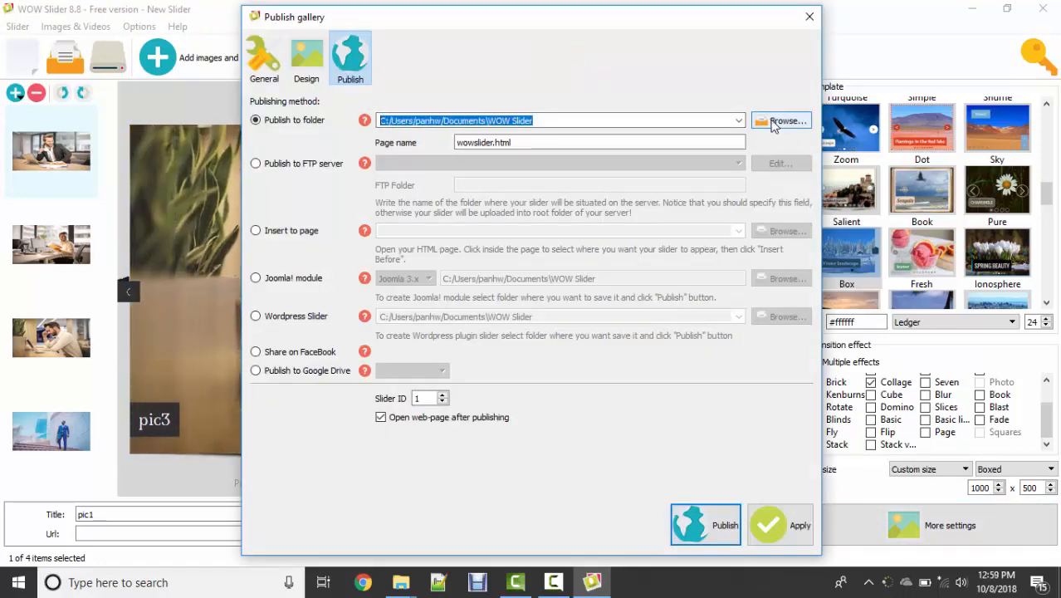
pyautogui.click(773, 122)
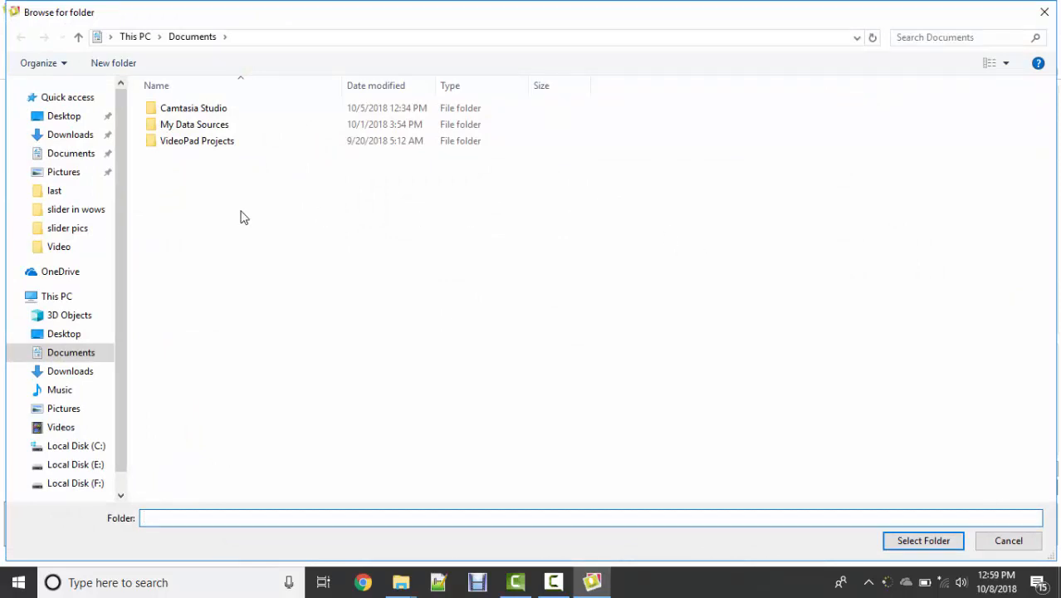
pyautogui.click(62, 116)
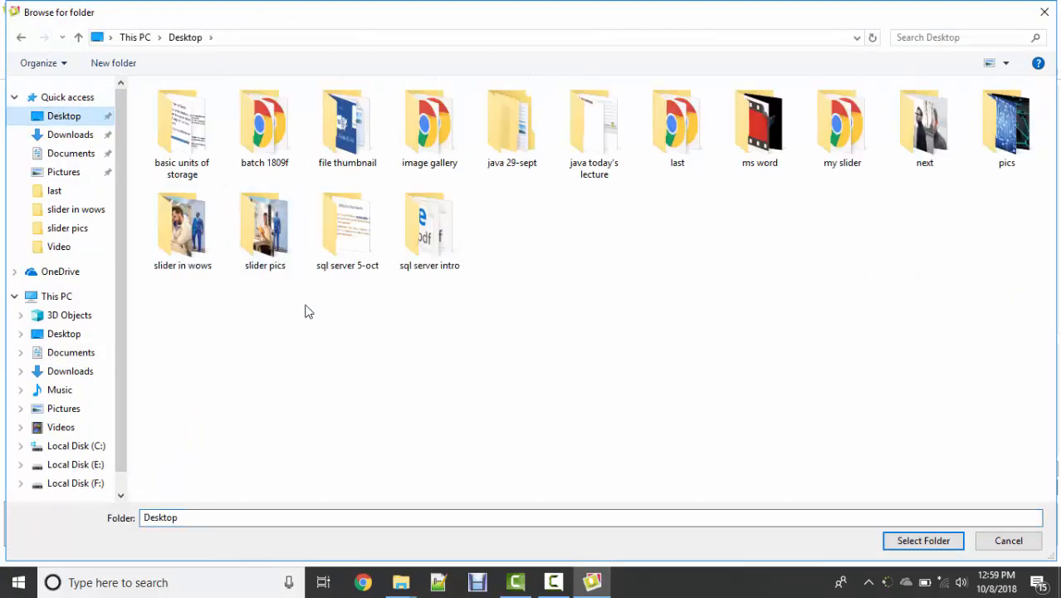
pyautogui.hotkey('ctrl', 'shift', 'n')
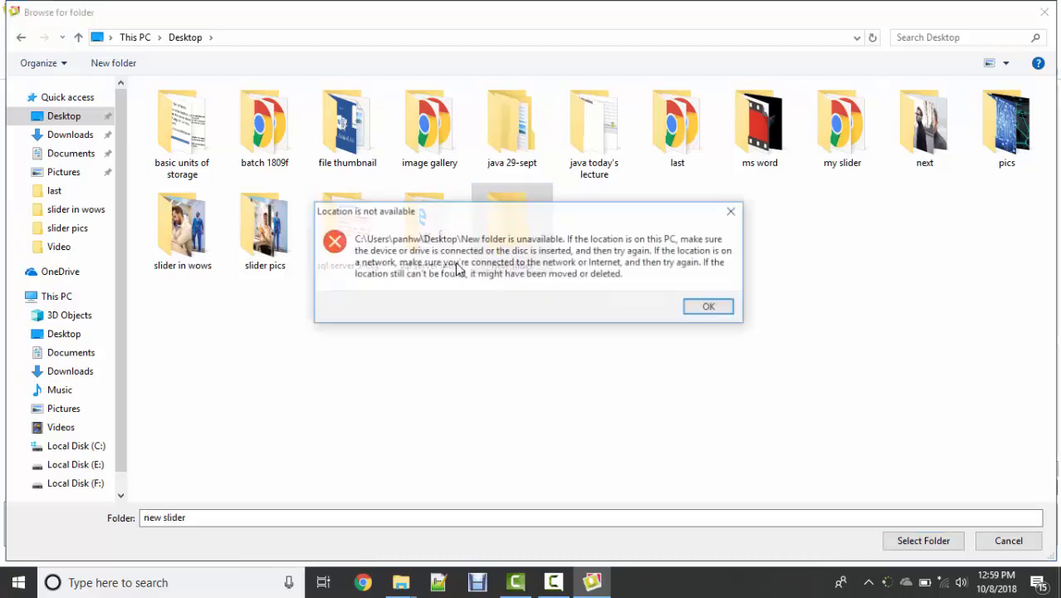
pyautogui.click(711, 309)
pyautogui.doubleClick(525, 233)
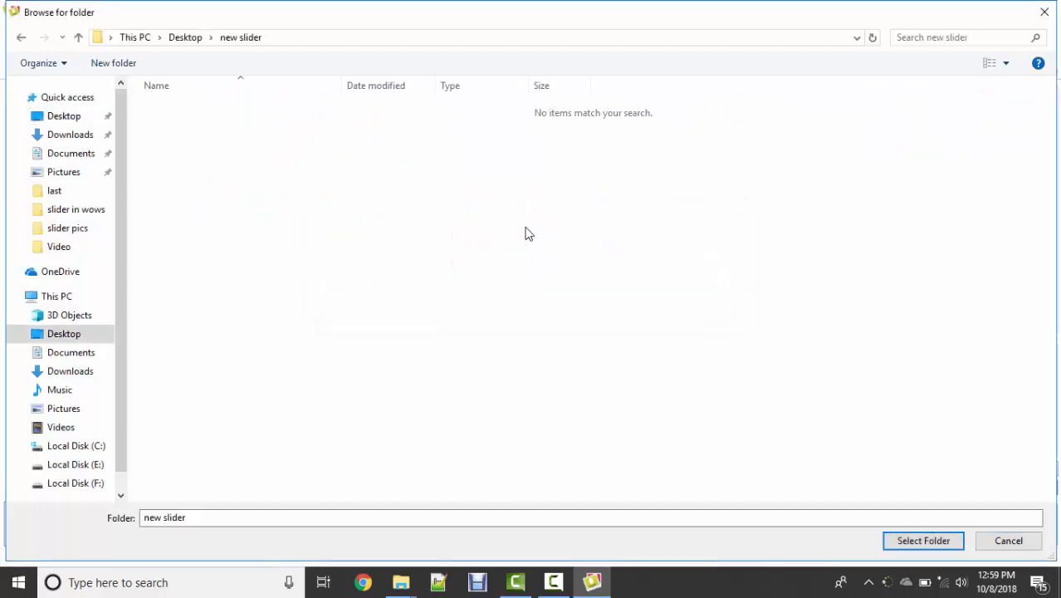
pyautogui.click(921, 540)
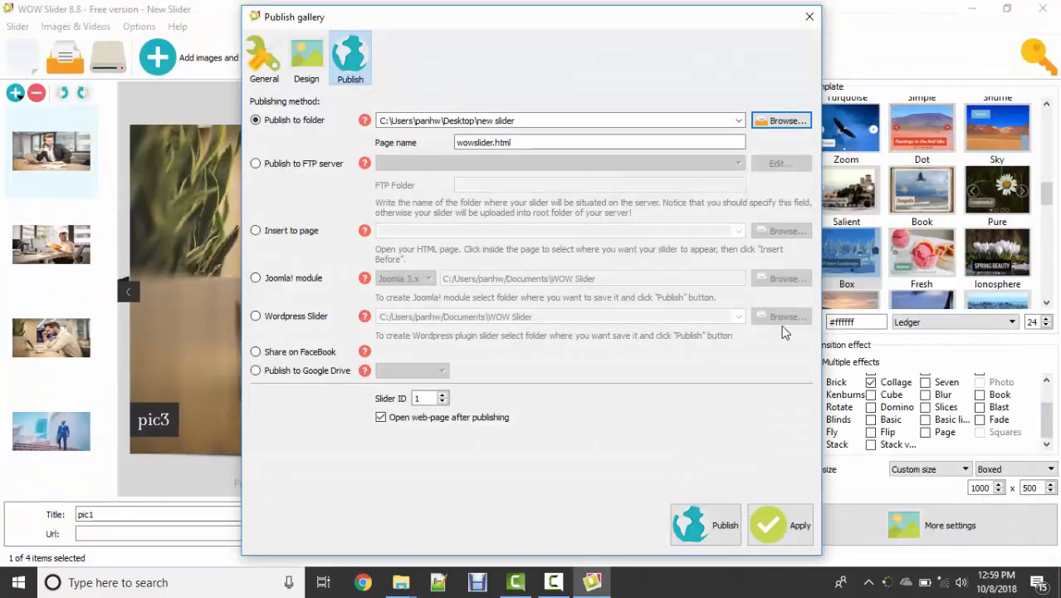
pyautogui.click(721, 525)
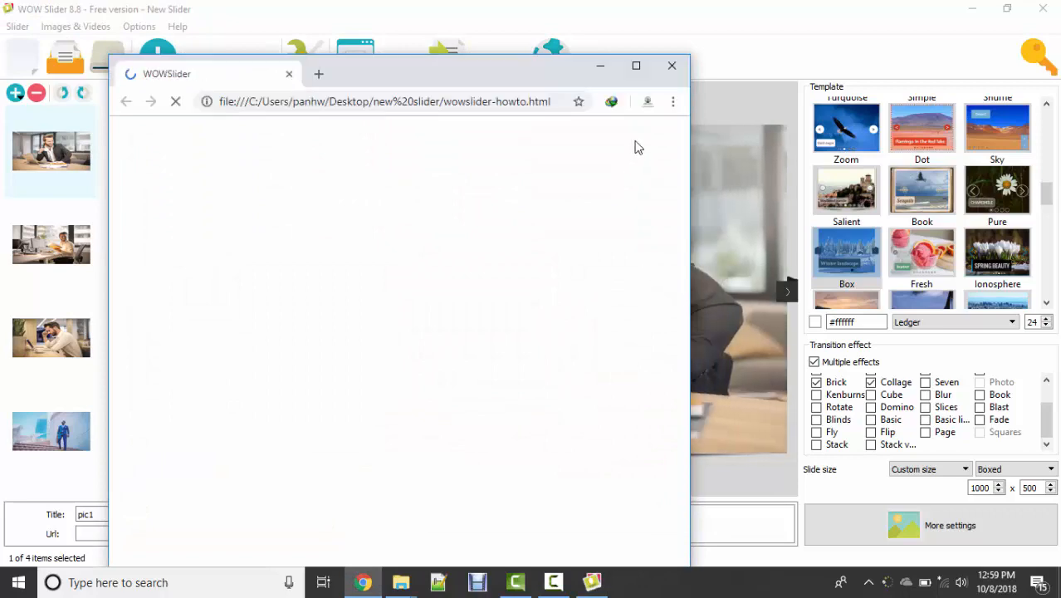
# Step: Check the published slider's how-to page in a maximized browser window, then exit WOW Slider without saving the project
pyautogui.click(636, 65)
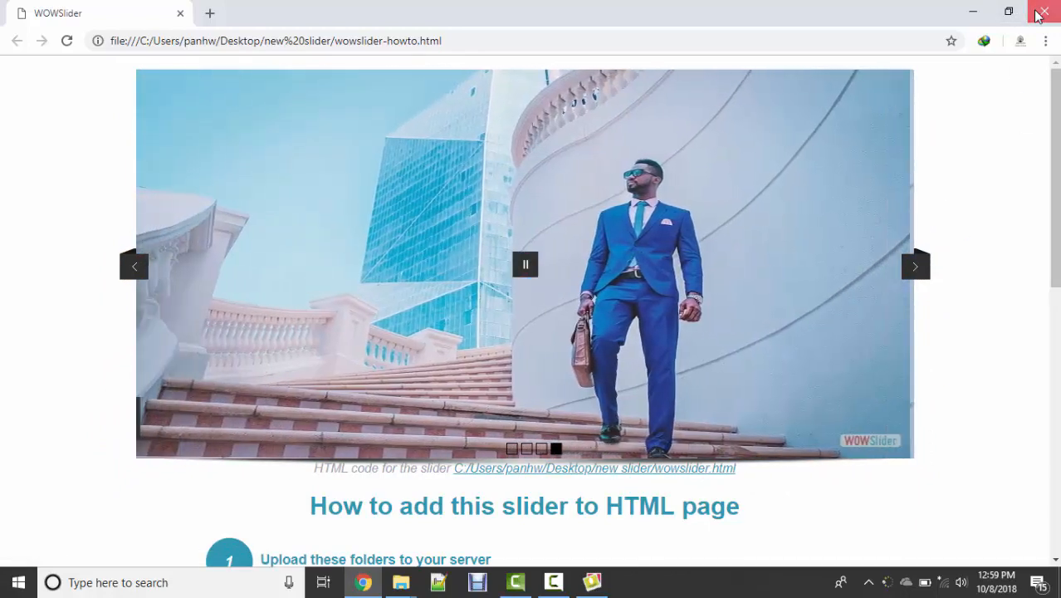
pyautogui.click(1043, 12)
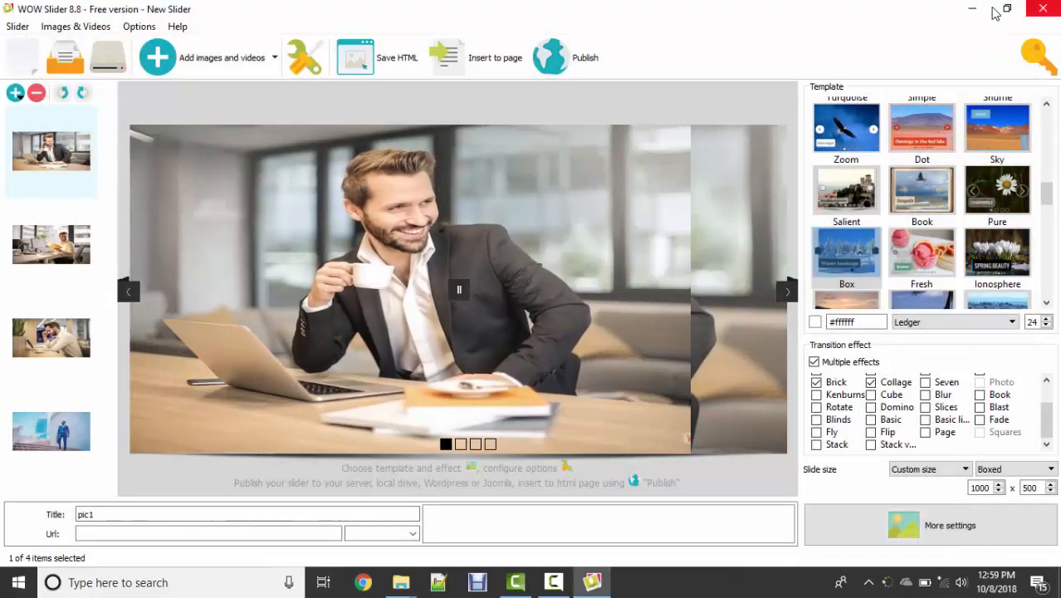
pyautogui.click(1039, 8)
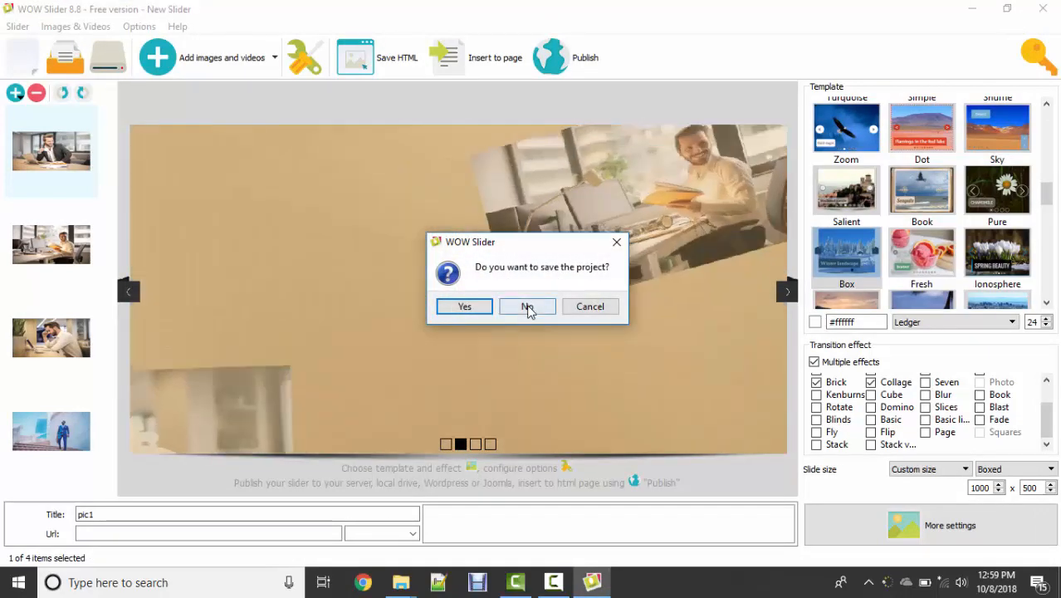
pyautogui.click(527, 307)
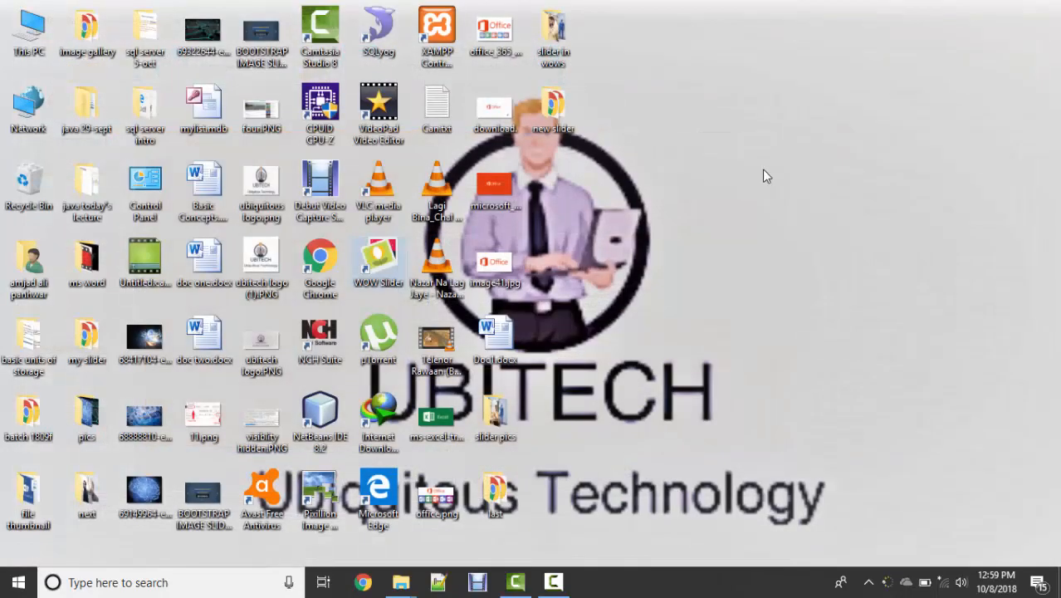
# Step: Open wowslider.html from the Desktop's "new slider" folder, pause the slideshow to inspect it, and put the windows away
pyautogui.doubleClick(544, 103)
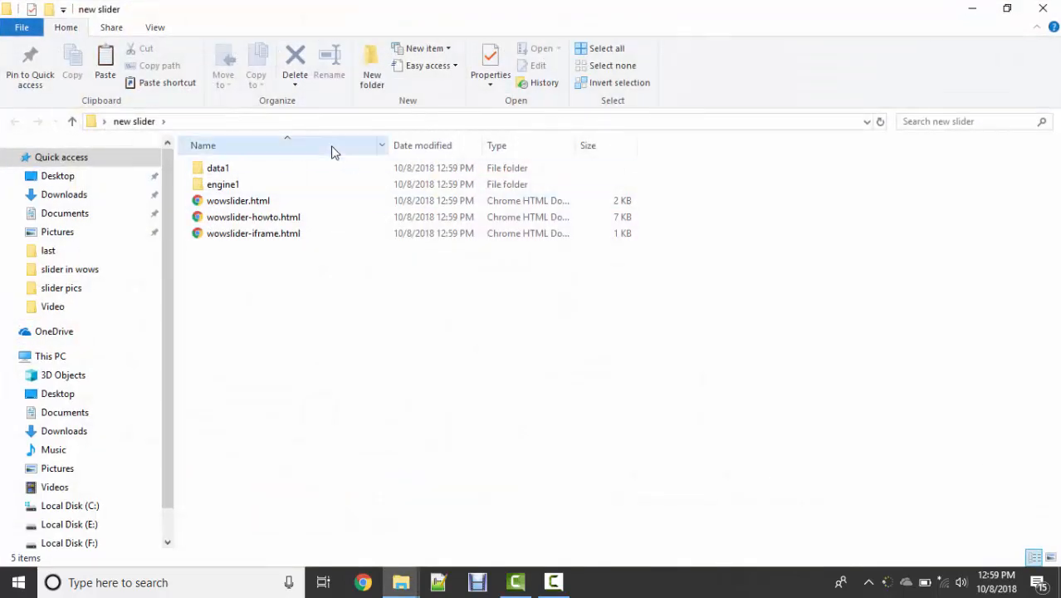
pyautogui.doubleClick(258, 202)
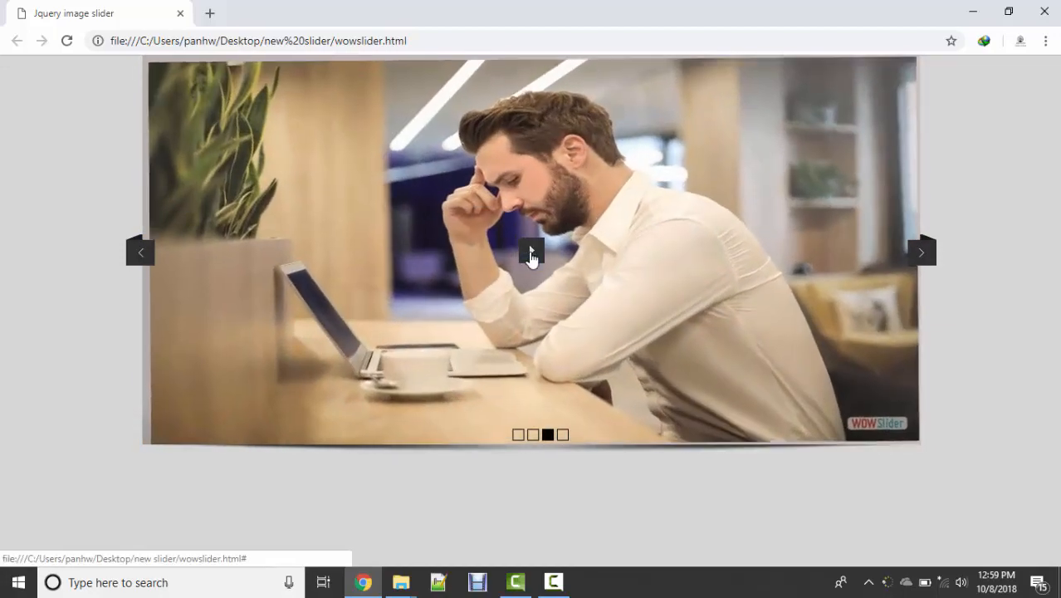
pyautogui.click(539, 257)
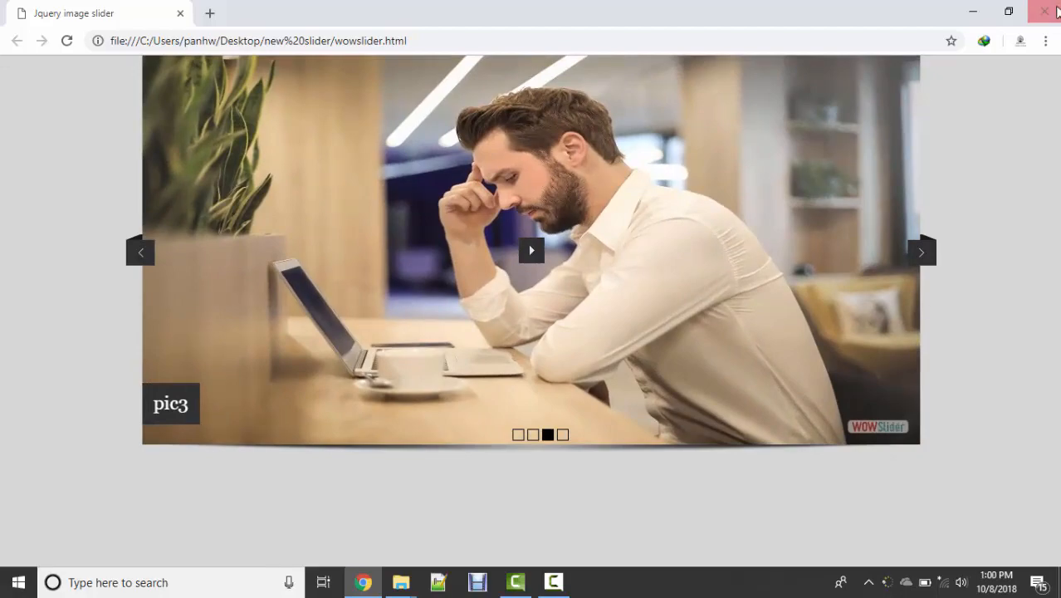
pyautogui.click(1043, 11)
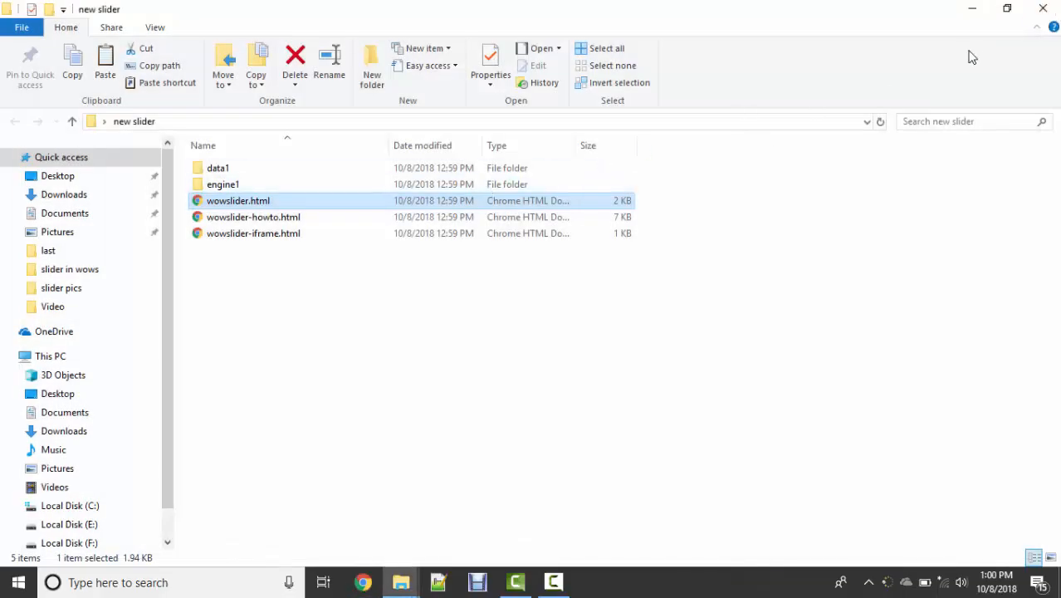
pyautogui.click(973, 9)
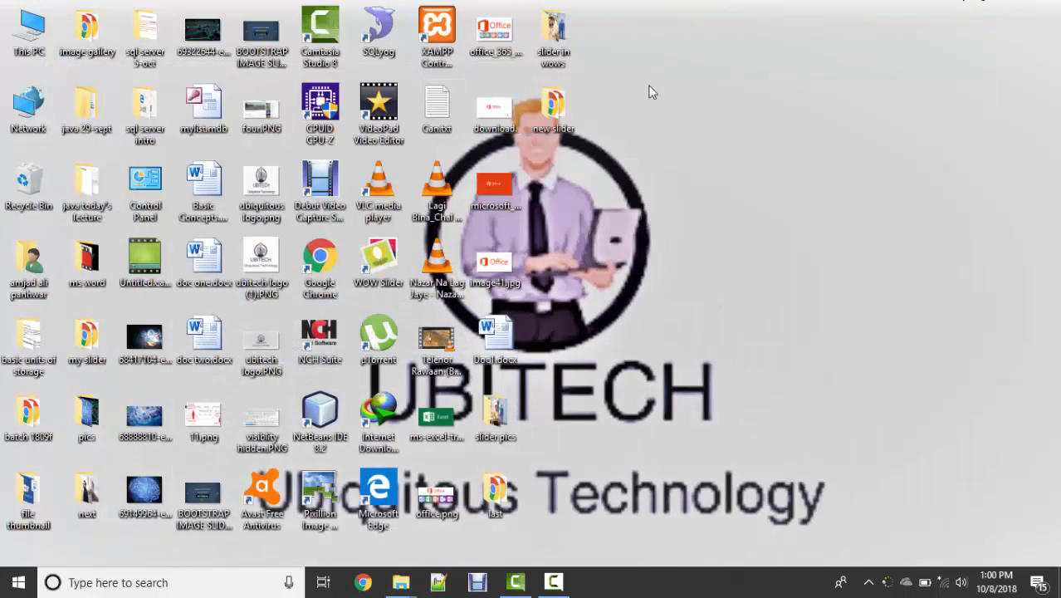
# Step: Copy all four pictures, pic1.jpg to pic4.jpg, from the Desktop folder "slider in wows"
pyautogui.click(80, 495)
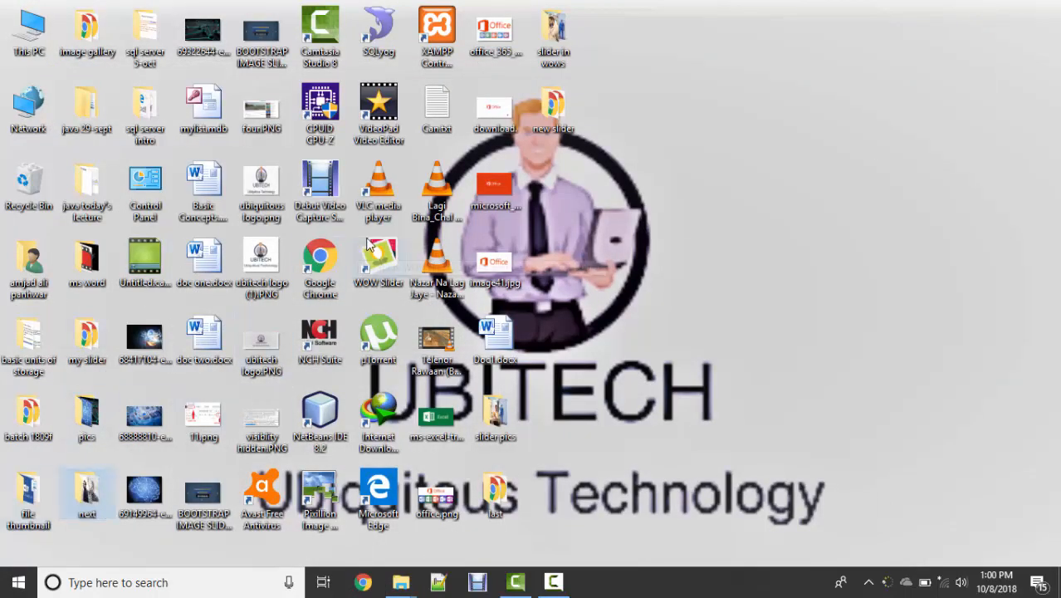
pyautogui.doubleClick(549, 41)
pyautogui.hotkey('ctrl', 'a')
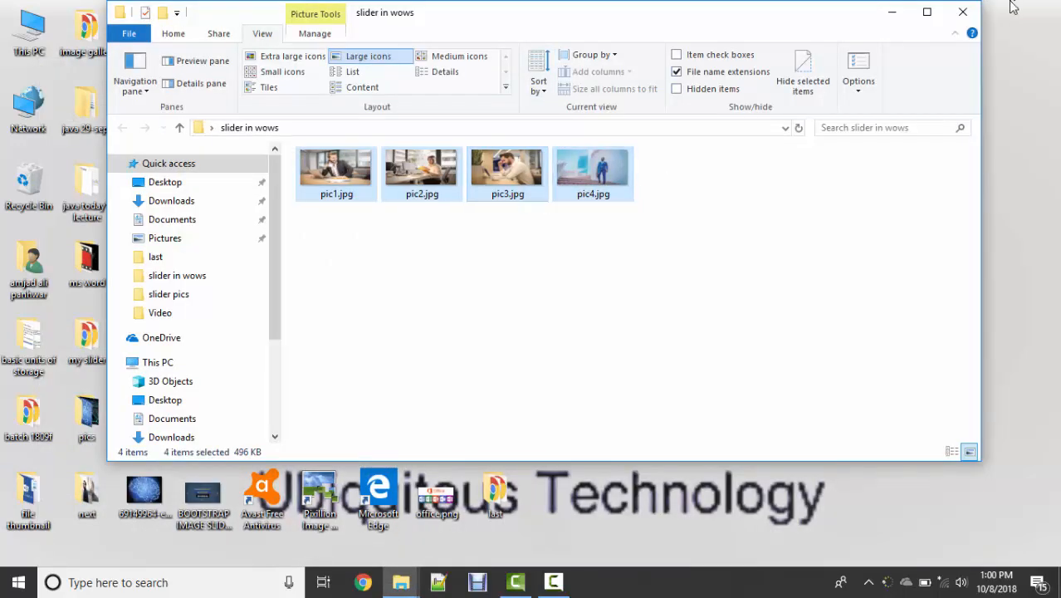
pyautogui.click(962, 12)
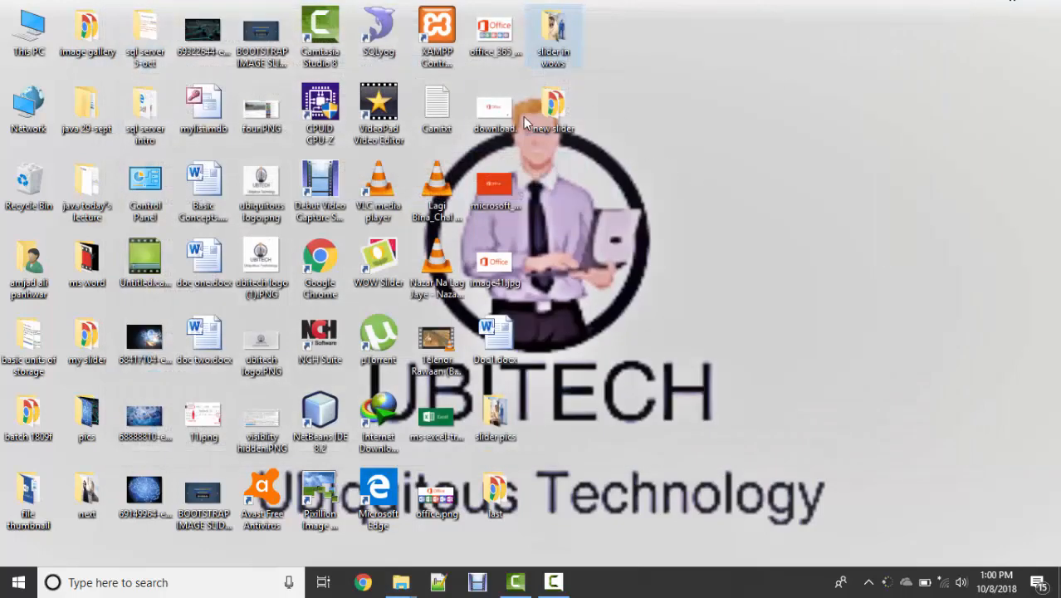
# Step: Paste the copied pictures into the data1\images folder of "new slider", replacing the files of the same names
pyautogui.doubleClick(564, 98)
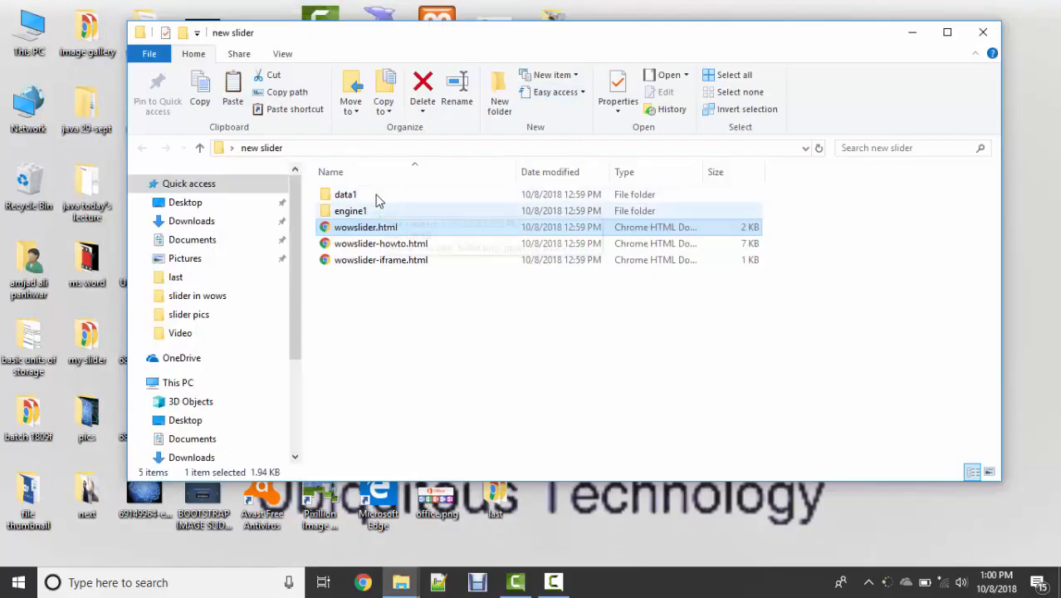
pyautogui.doubleClick(374, 196)
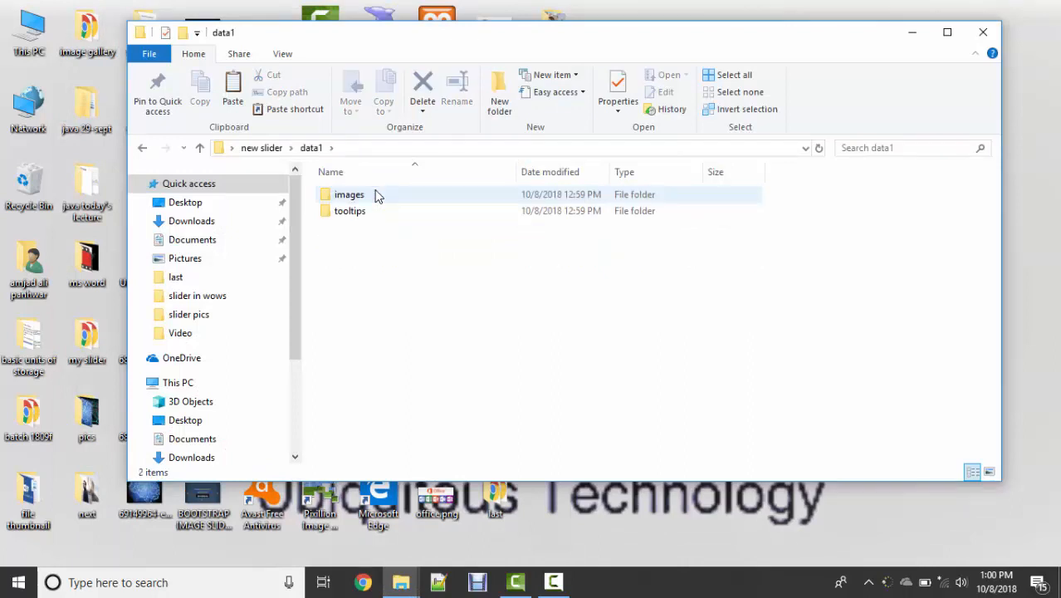
pyautogui.click(376, 194)
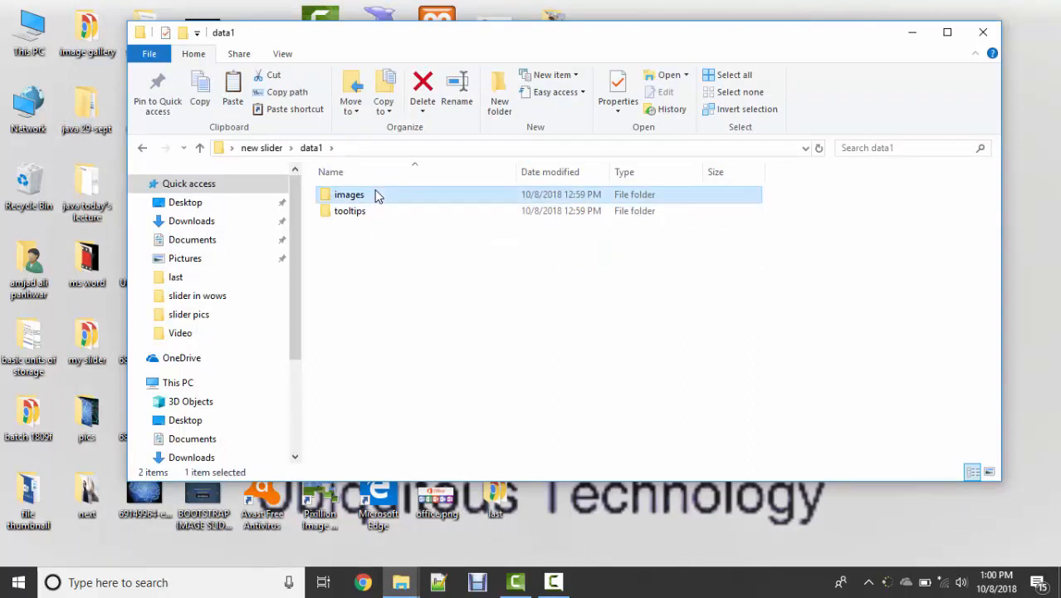
pyautogui.doubleClick(374, 195)
pyautogui.hotkey('ctrl', 'a')
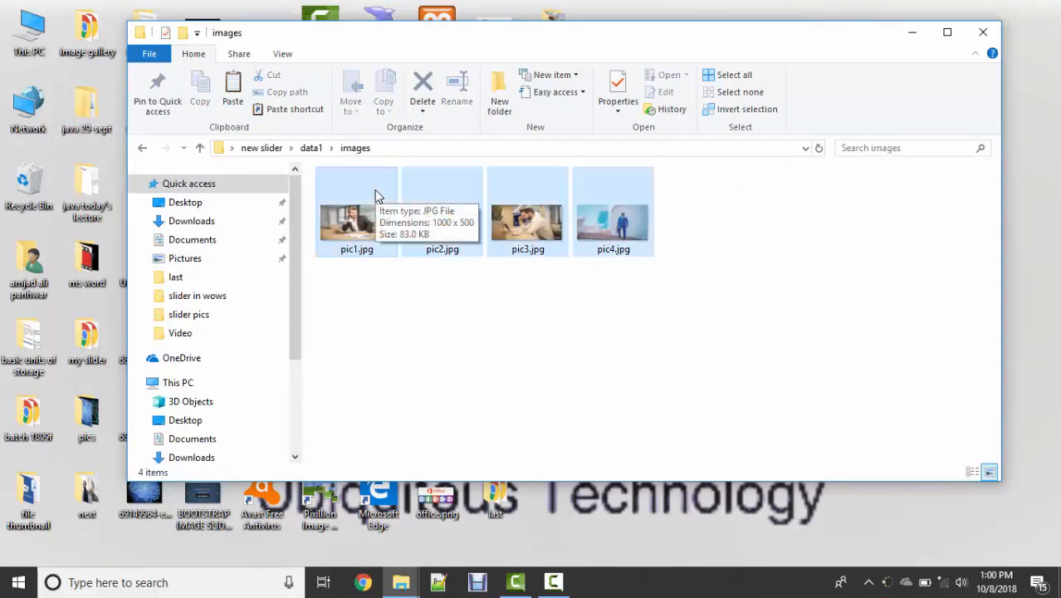
pyautogui.hotkey('ctrl', 'v')
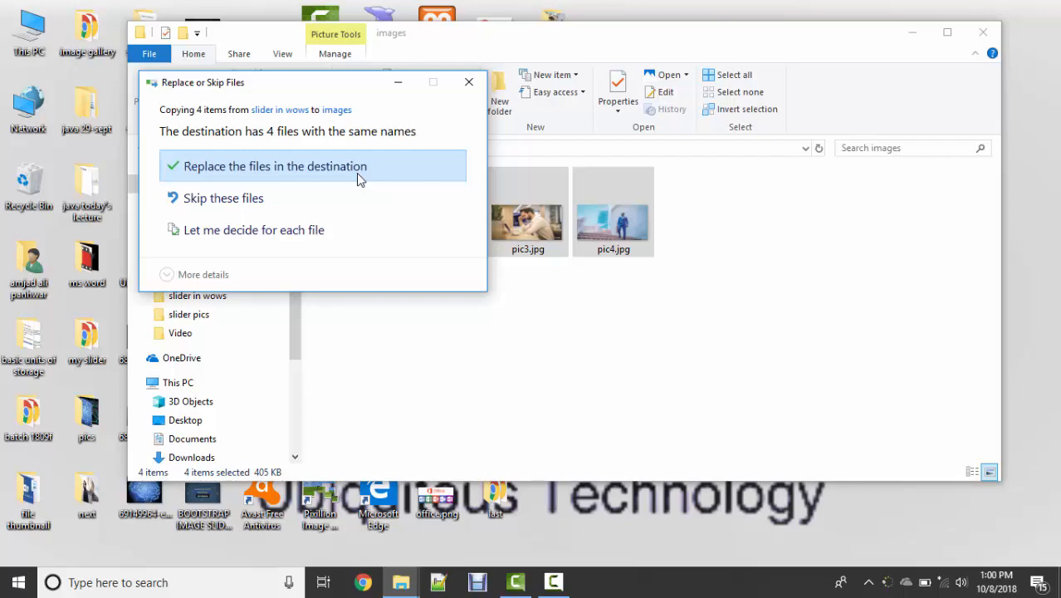
pyautogui.click(358, 174)
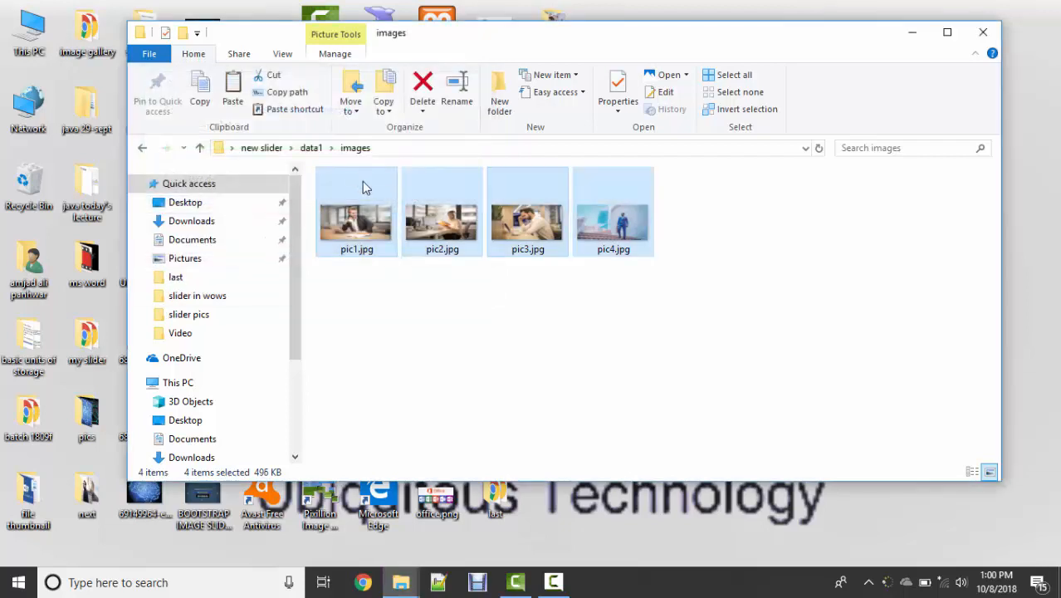
pyautogui.click(478, 363)
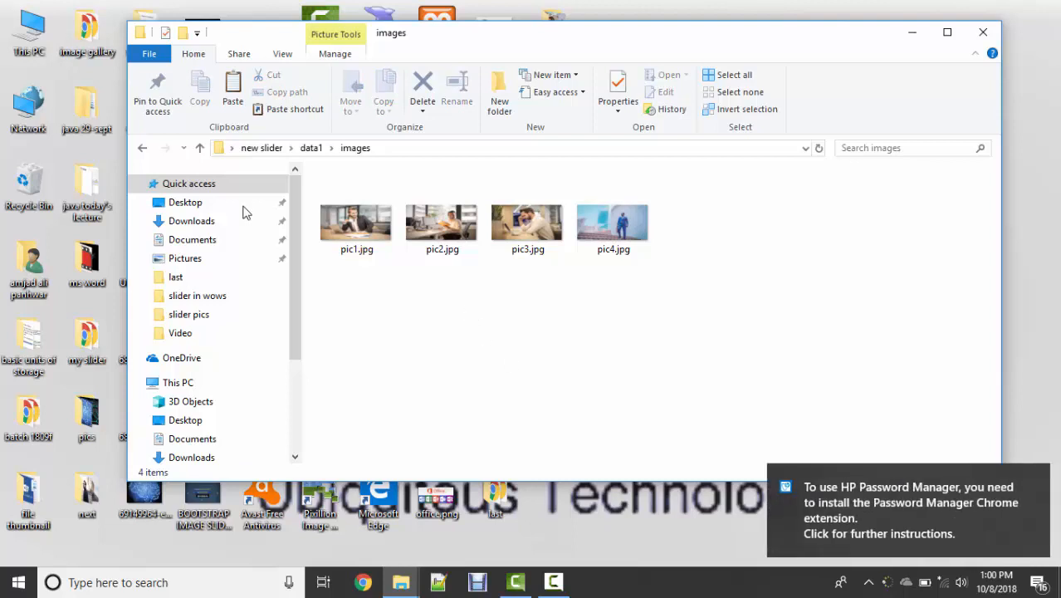
# Step: Return to the "new slider" folder and open wowslider.html and engine1\wowslider.js in Dreamweaver
pyautogui.click(143, 147)
pyautogui.click(145, 148)
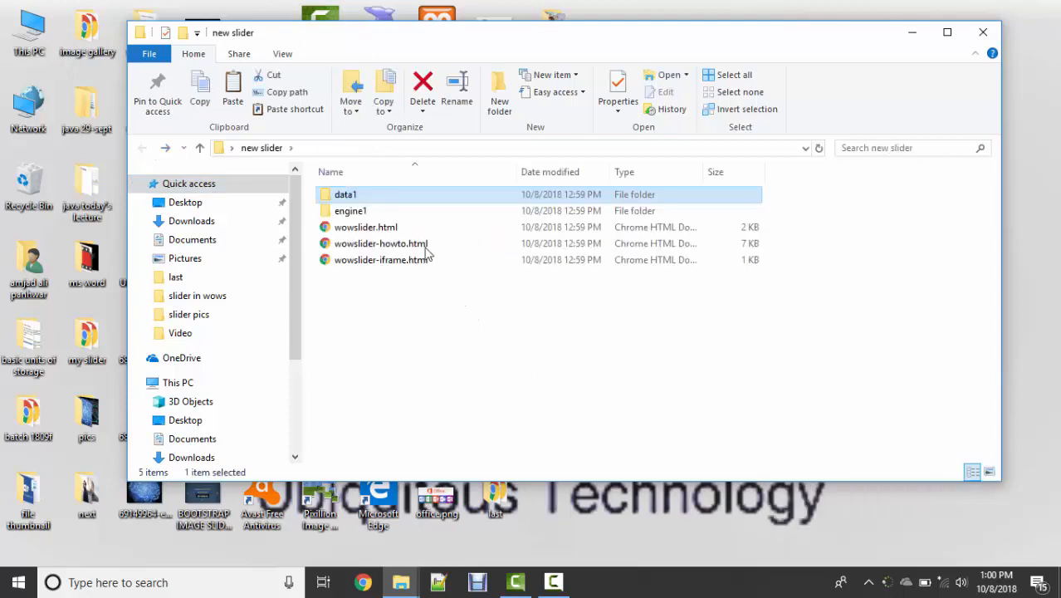
pyautogui.click(390, 227)
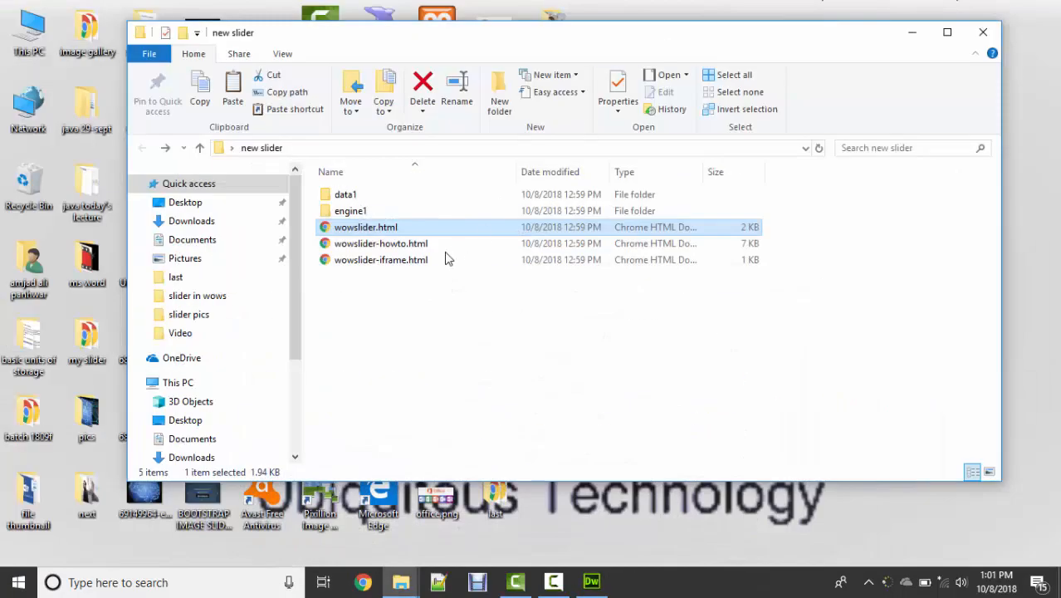
pyautogui.doubleClick(361, 213)
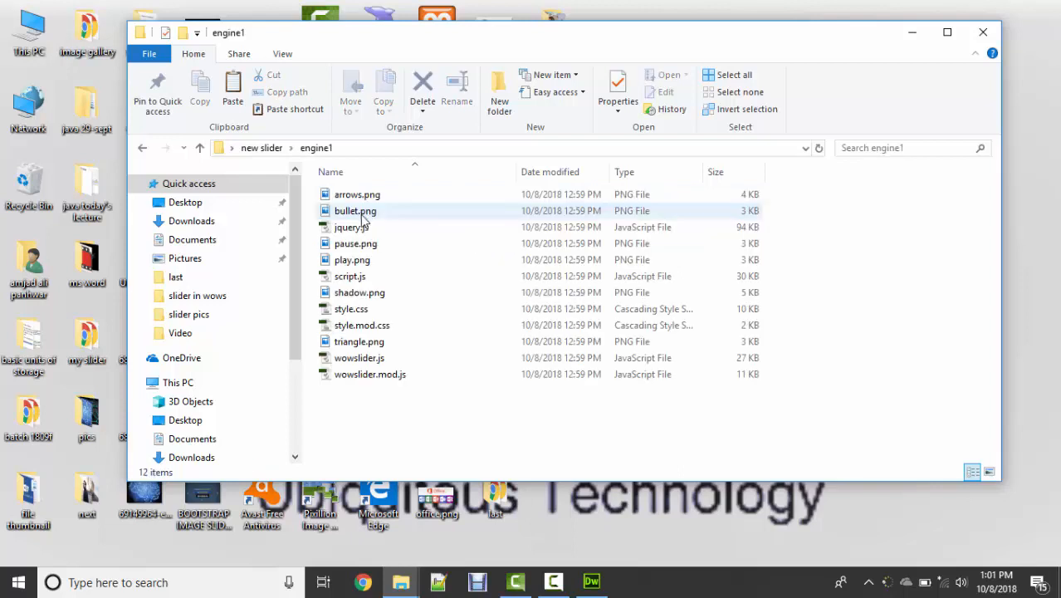
pyautogui.click(374, 364)
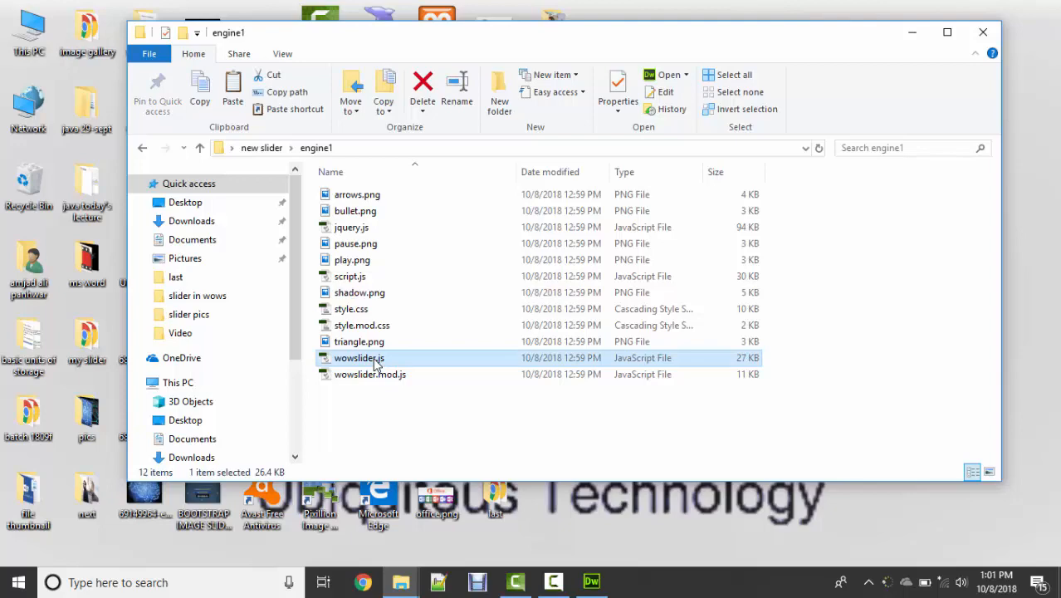
pyautogui.doubleClick(374, 363)
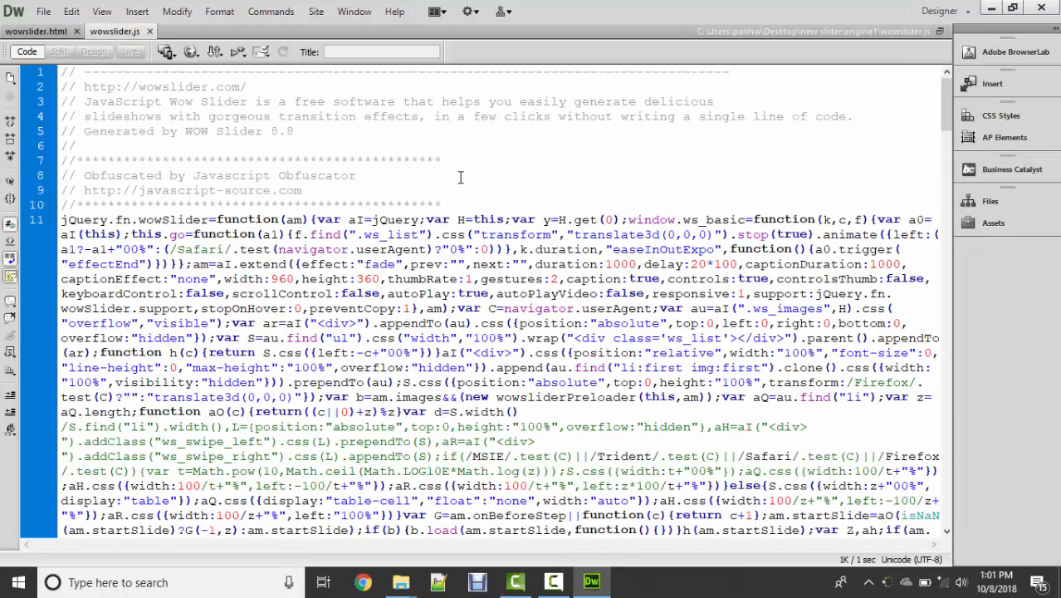
# Step: Find the first occurrence of "0 0 0 0" in the wowslider.js code
pyautogui.hotkey('ctrl', 'f')
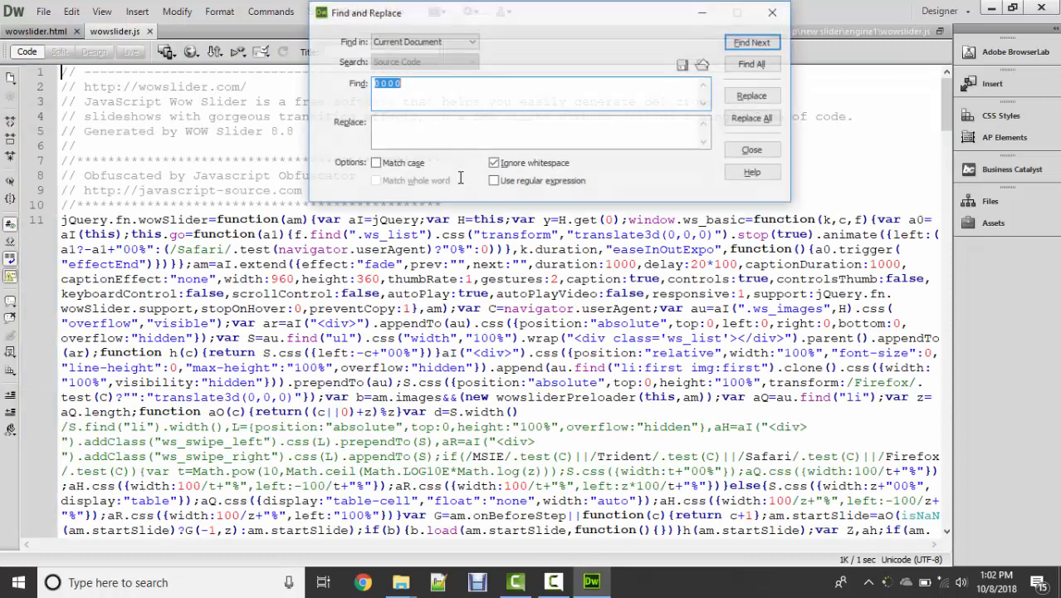
pyautogui.click(399, 93)
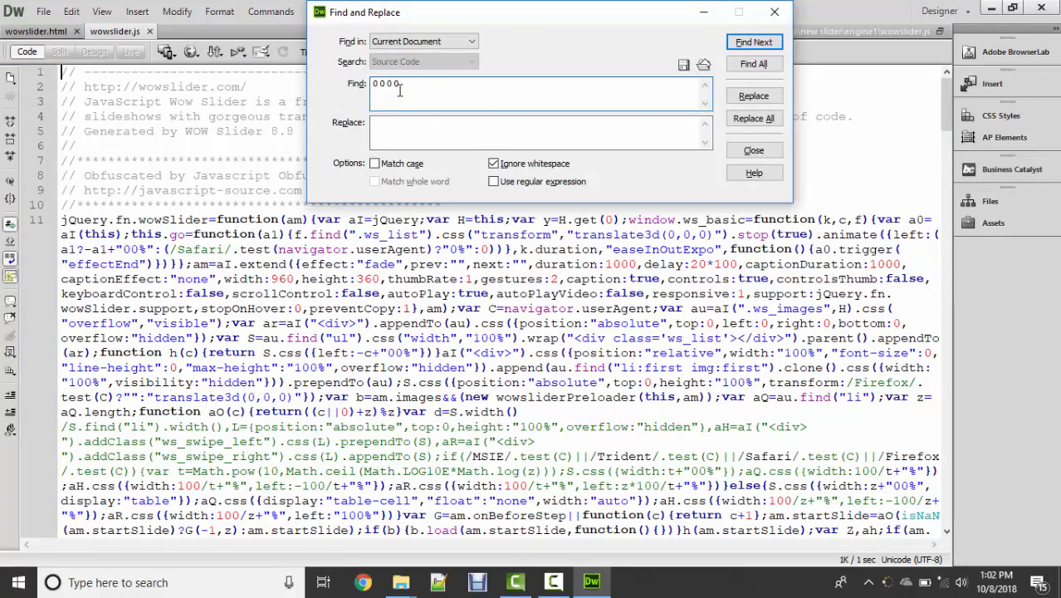
pyautogui.moveTo(398, 88); pyautogui.dragTo(360, 73)
pyautogui.write('0')
pyautogui.click(753, 42)
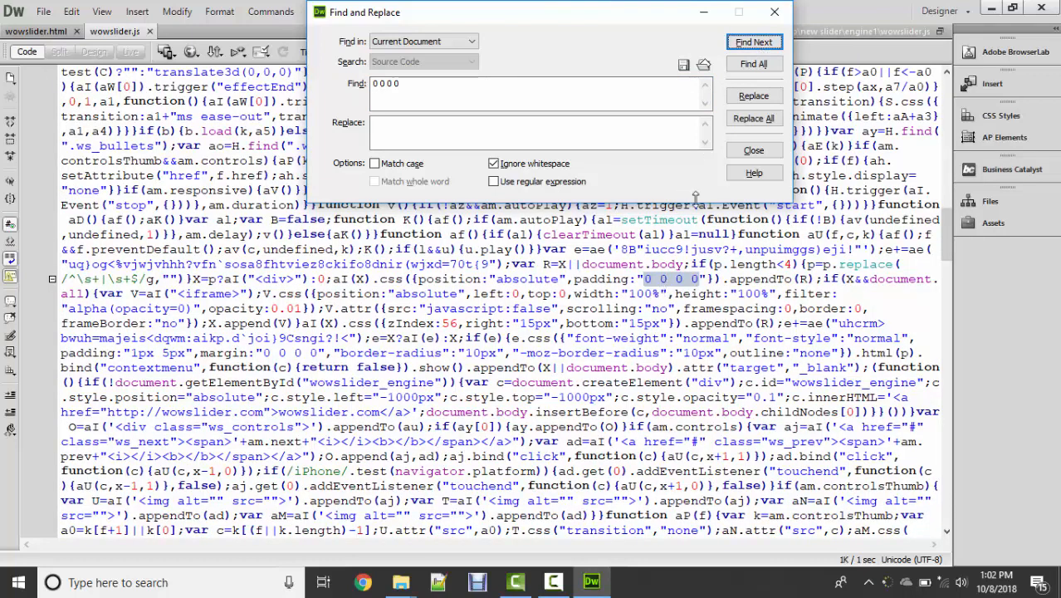
pyautogui.click(773, 13)
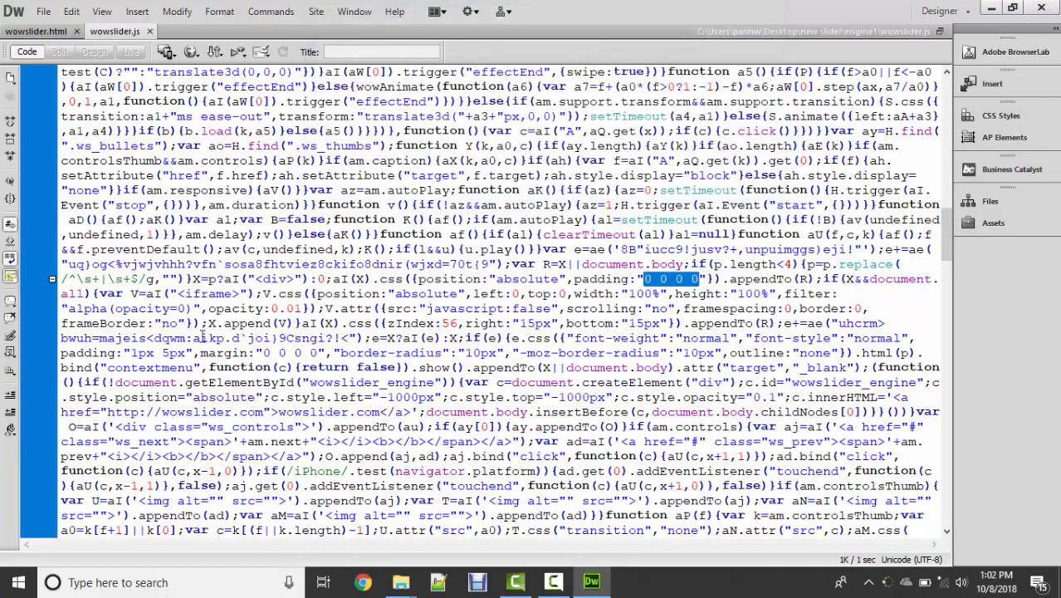
# Step: Insert diplay:"none" between the padding:"1px 5px" and margin:"0 0 0 0" properties, save wowslider.js and switch back to the engine1 folder
pyautogui.moveTo(62, 356); pyautogui.dragTo(328, 352)
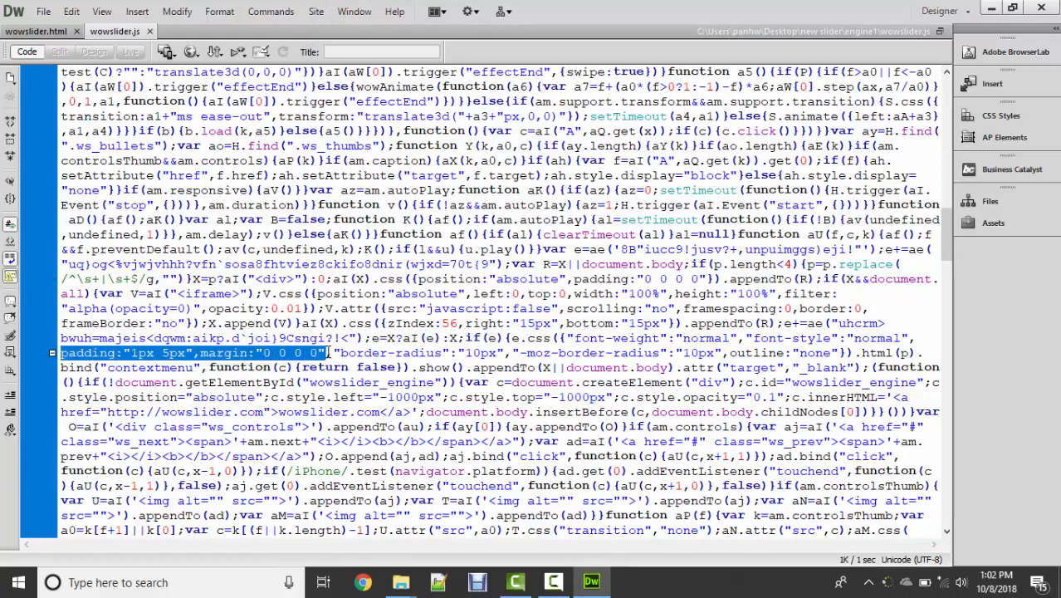
pyautogui.click(152, 353)
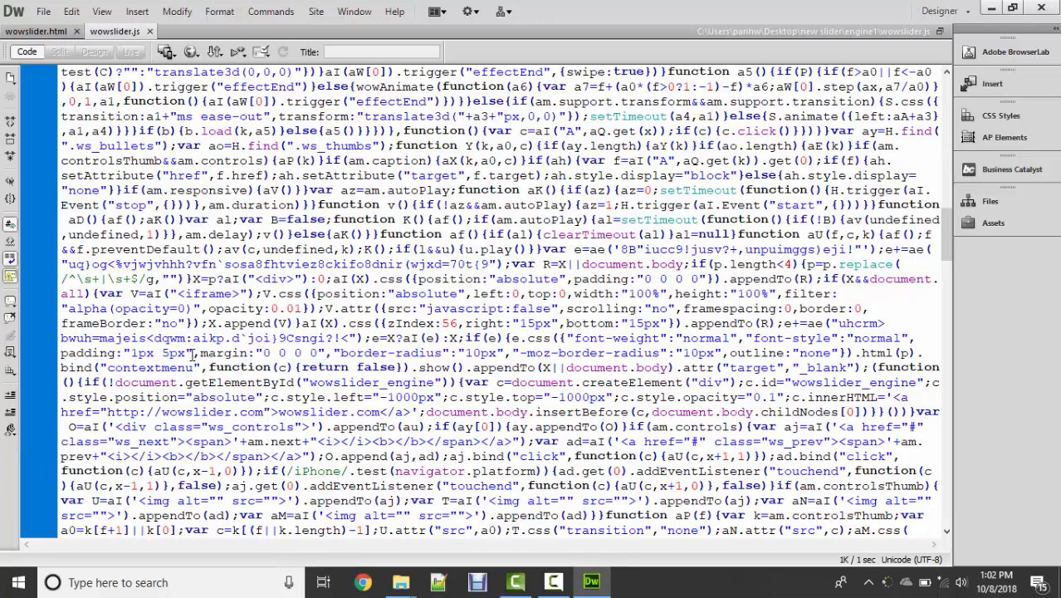
pyautogui.write(',')
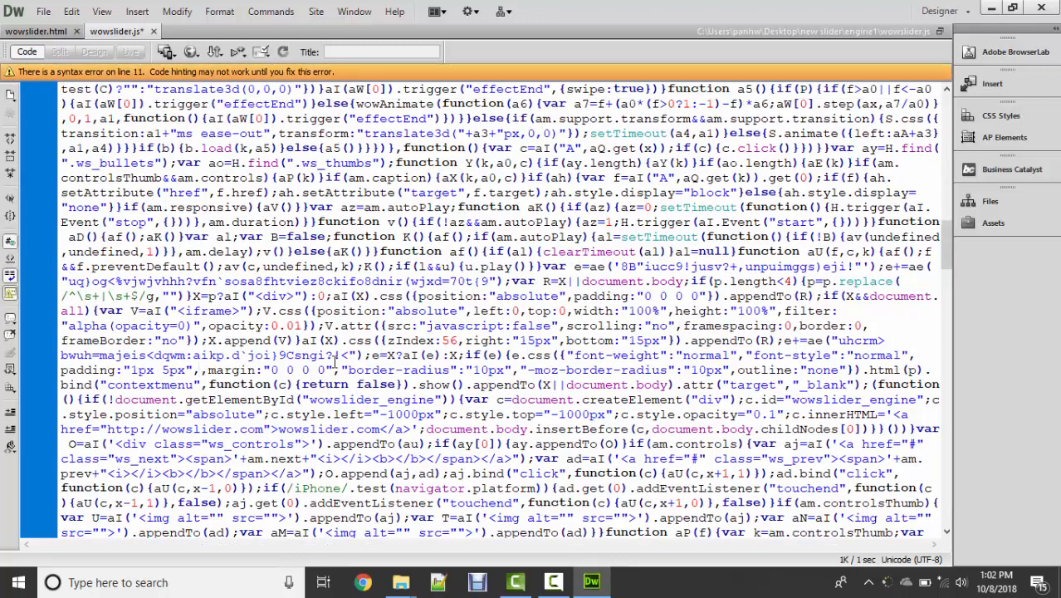
pyautogui.write('diple')
pyautogui.press('BackSpace')
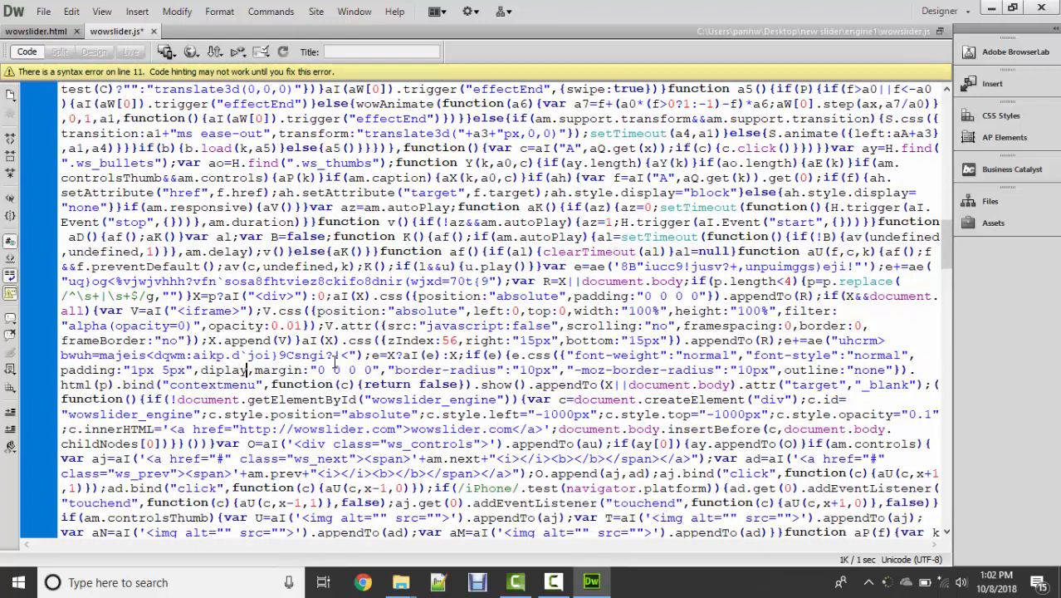
pyautogui.write('ay:"none"')
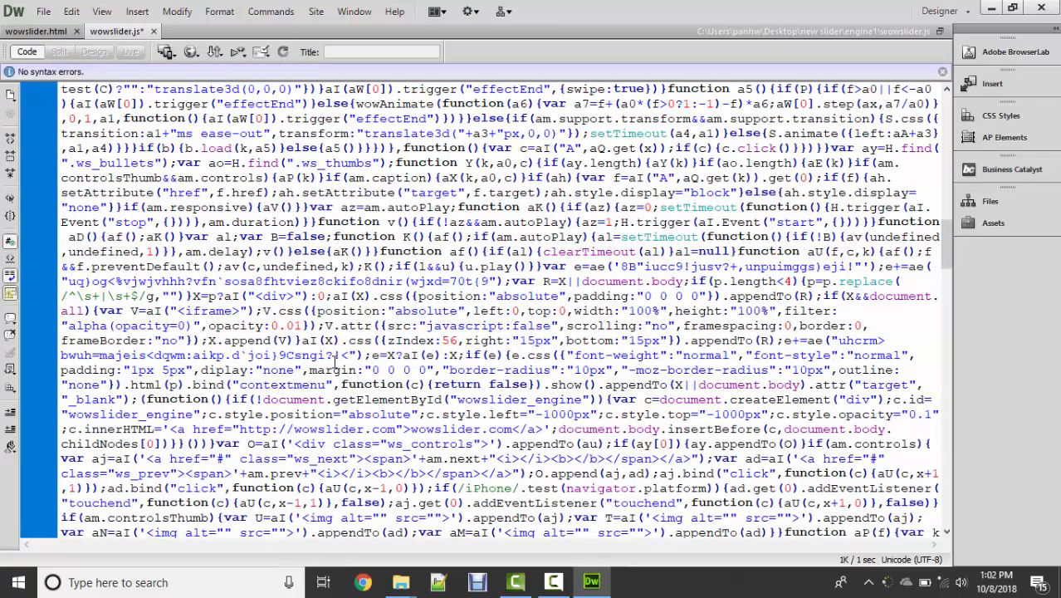
pyautogui.hotkey('ctrl', 's')
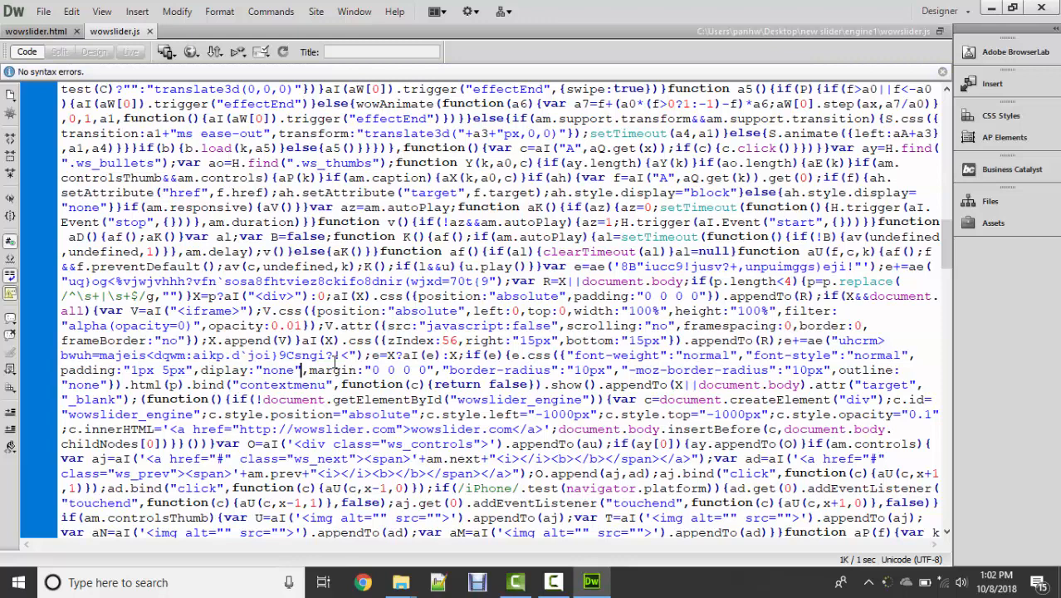
pyautogui.hotkey('alt', 'Tab')
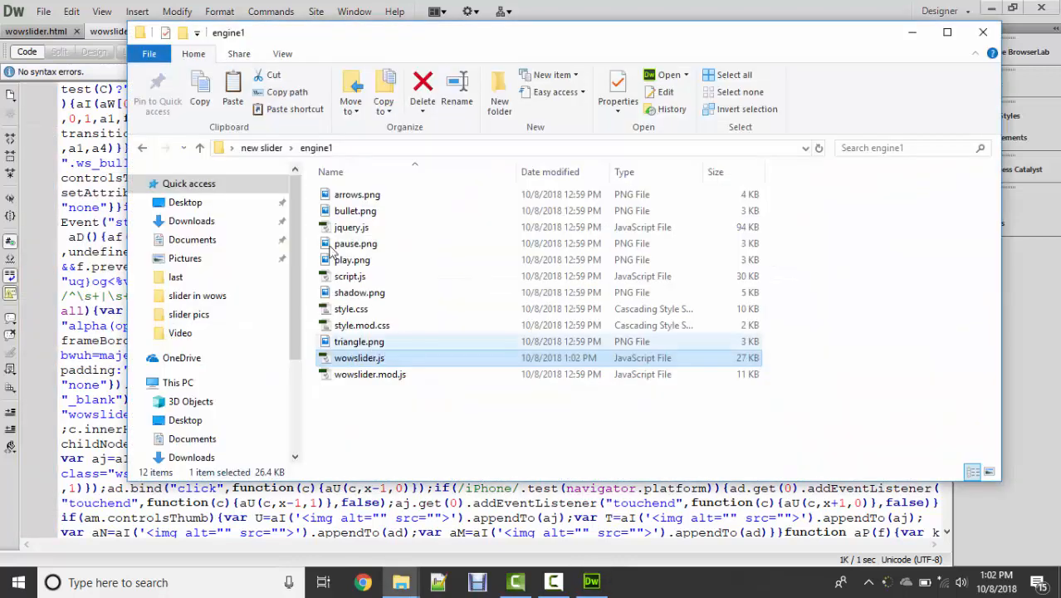
# Step: Open wowslider.html from the "new slider" folder in Chrome and test the slider's responsiveness by making the restored browser window narrower and wider
pyautogui.click(143, 150)
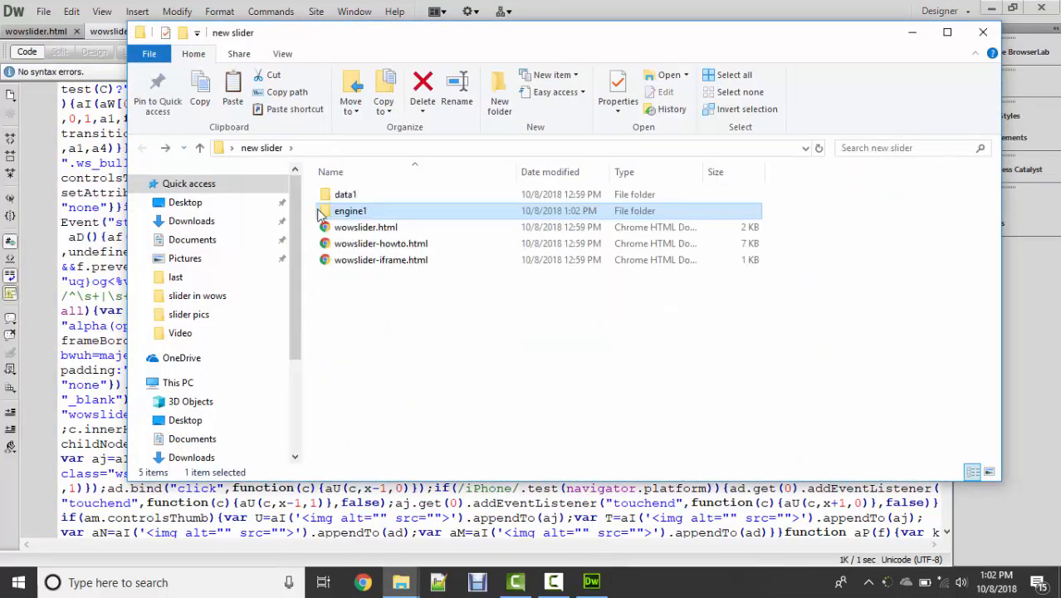
pyautogui.doubleClick(380, 229)
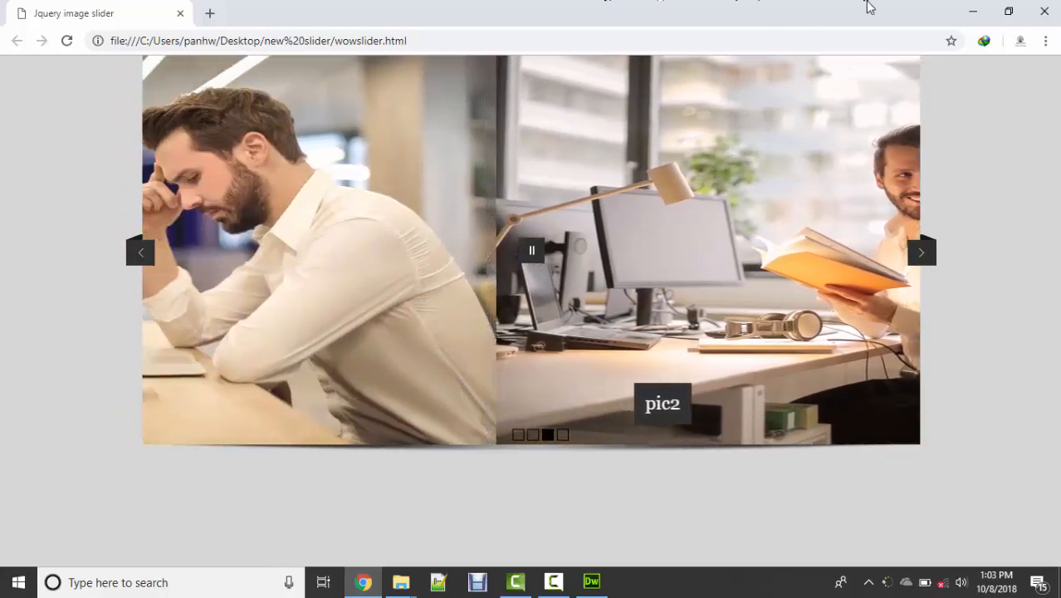
pyautogui.doubleClick(869, 6)
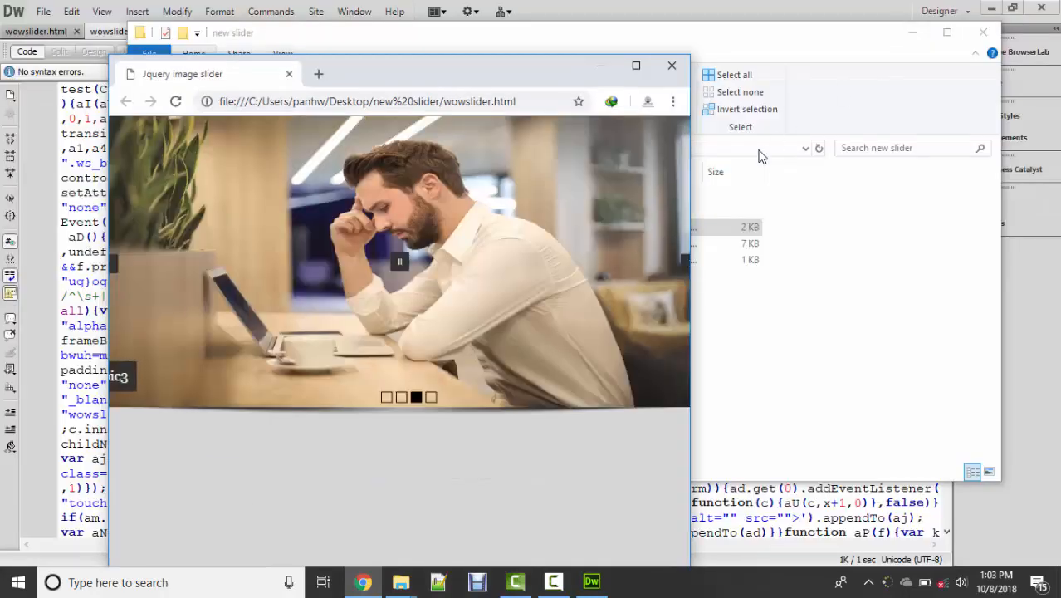
pyautogui.moveTo(690, 158); pyautogui.dragTo(473, 164)
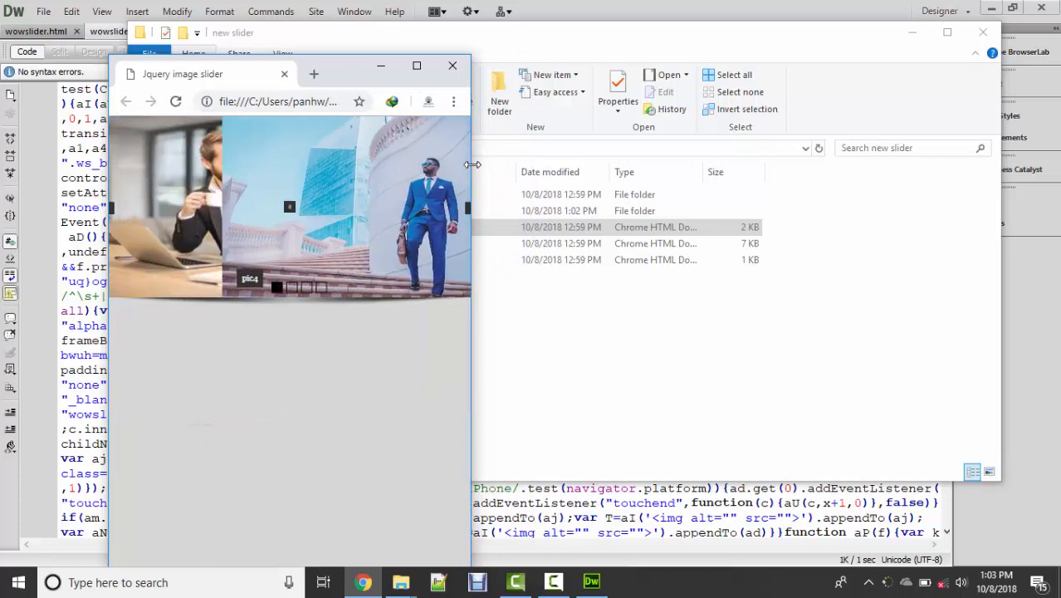
pyautogui.moveTo(471, 164); pyautogui.dragTo(834, 163)
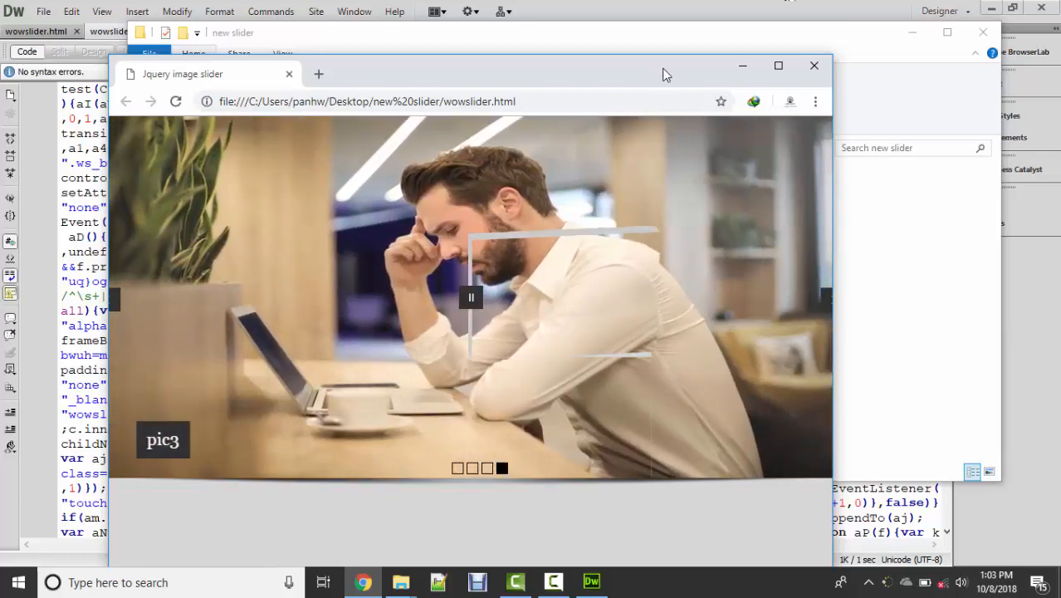
pyautogui.moveTo(665, 72); pyautogui.dragTo(644, 61)
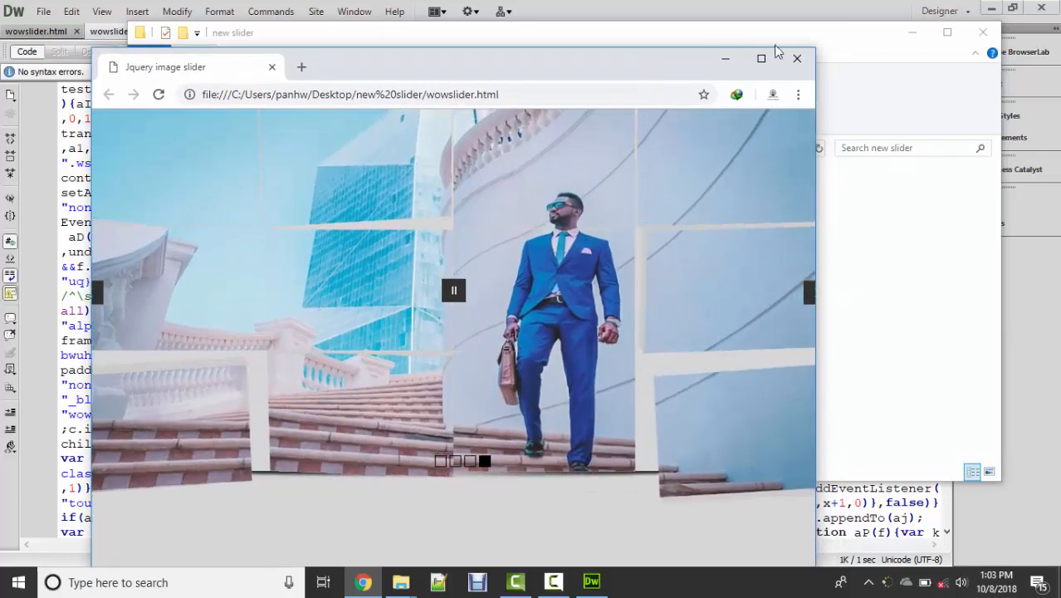